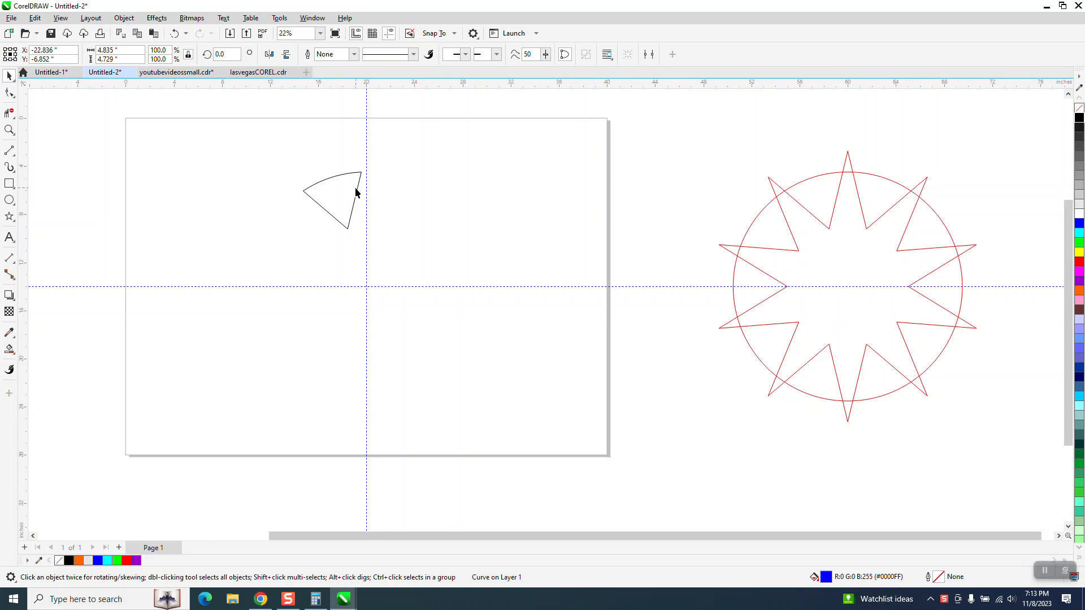
- Clone the black wedge on the page and place the clone's rotation center at the intersection of the guidelines
left_click(356, 192)
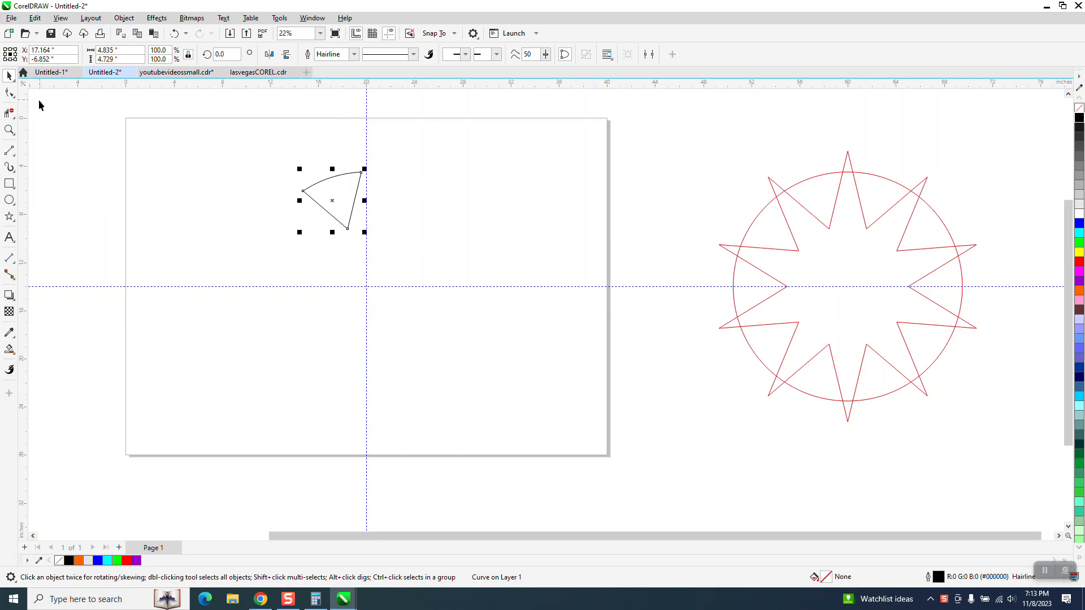
left_click(35, 18)
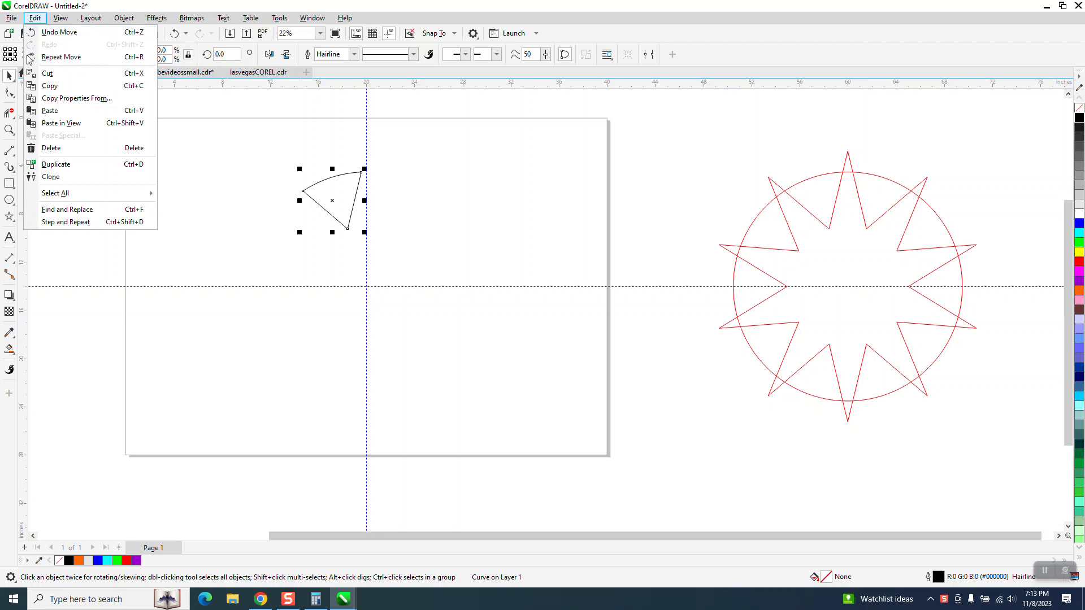
left_click(51, 176)
left_click(333, 202)
left_click_drag(332, 201, 366, 286)
left_click(338, 203)
left_click(338, 199)
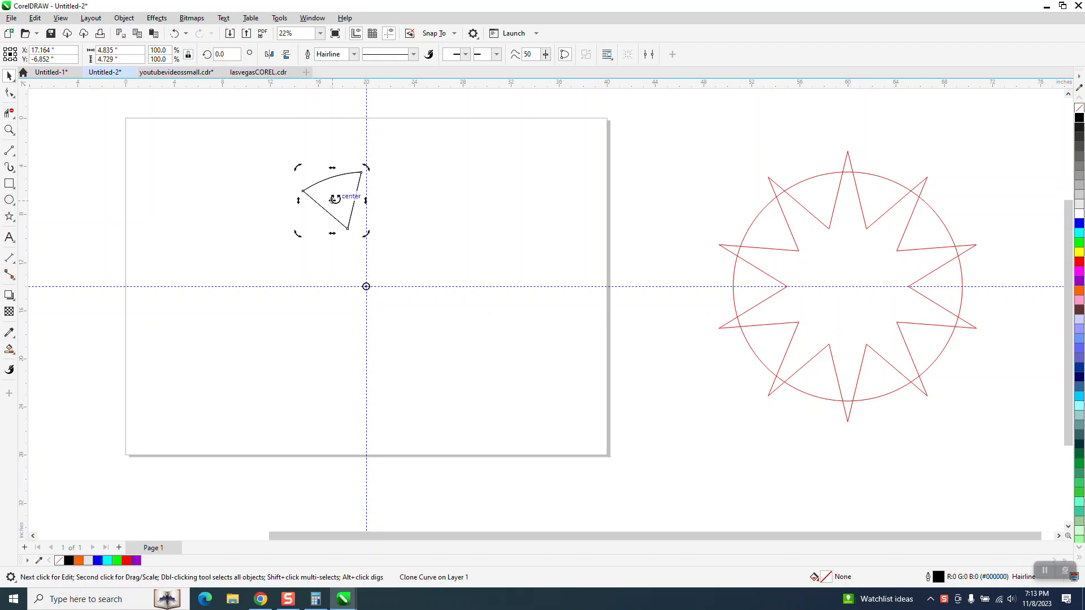
- Open the Transform docker and rotate the cloned wedge by 36° with 9 copies around the guideline intersection
left_click(312, 18)
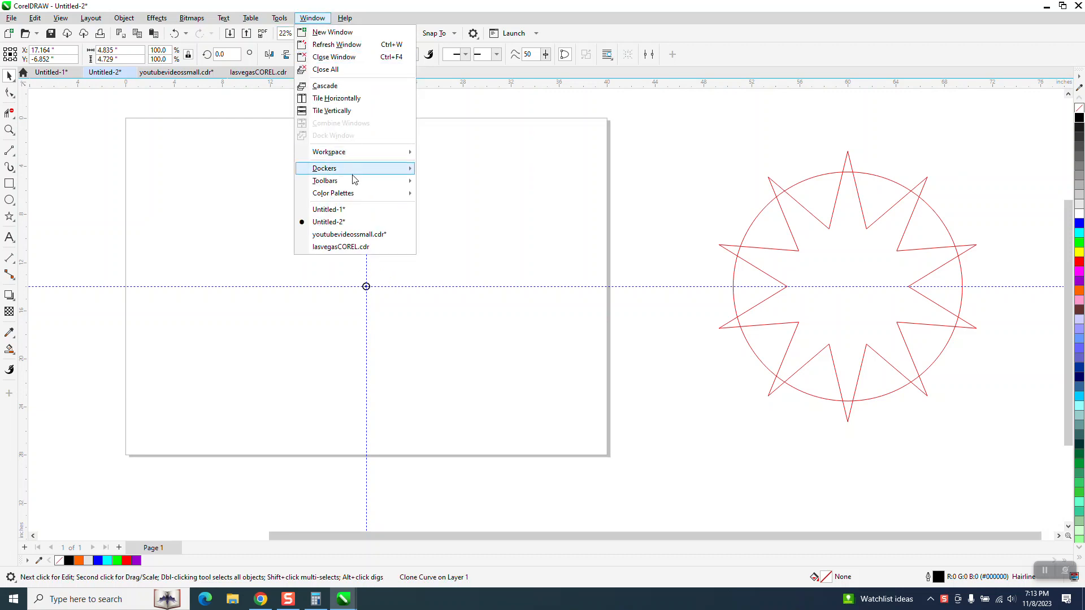
mouse_move(353, 173)
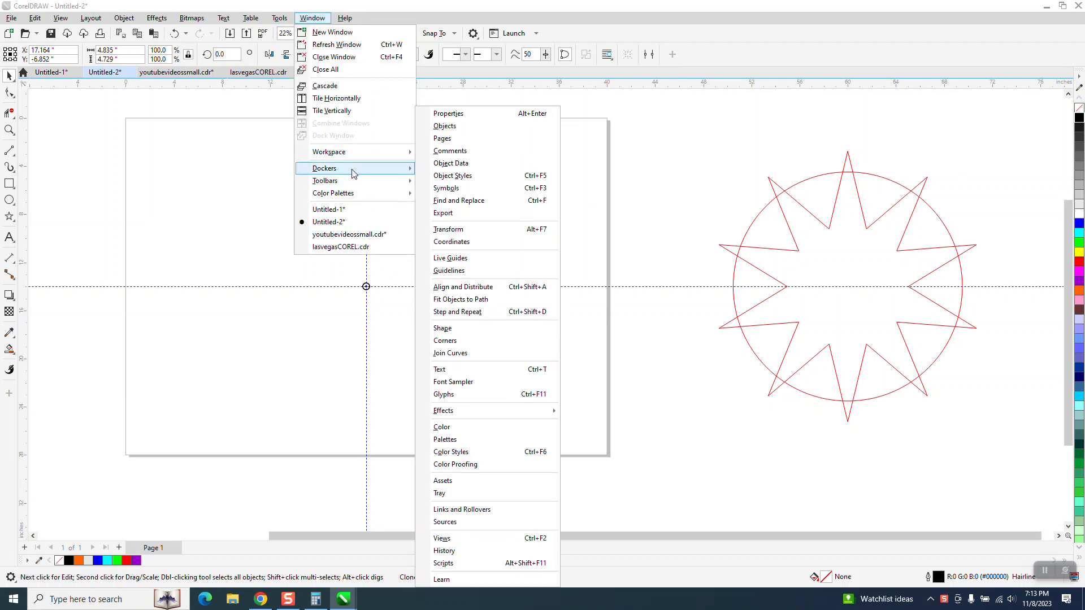
left_click(456, 227)
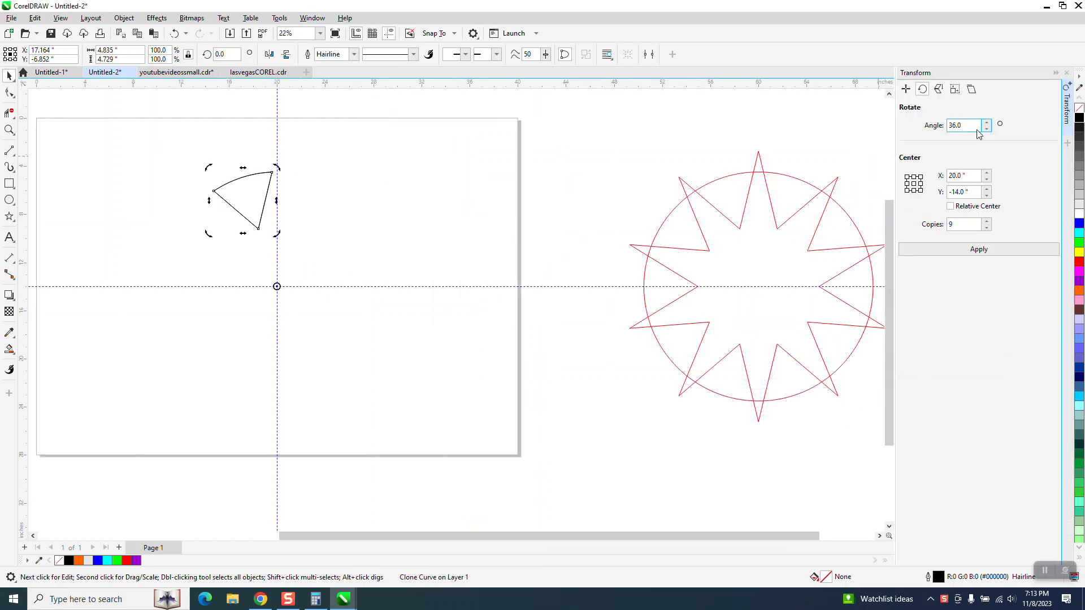
left_click(983, 252)
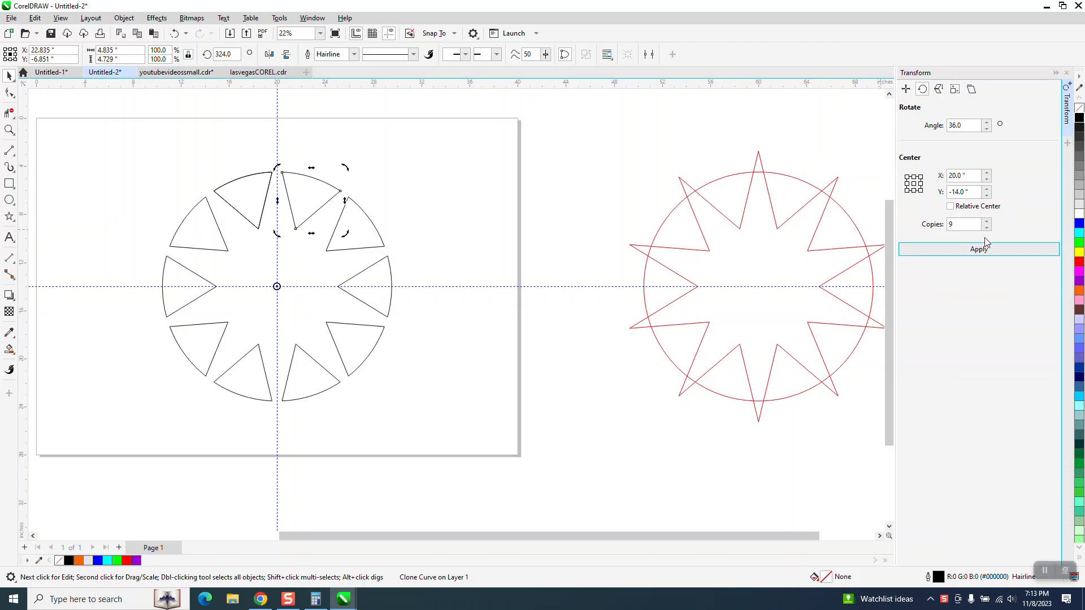
- Check the upper wedges' object type, and undo and redo the rotated clone copies
left_click(293, 180)
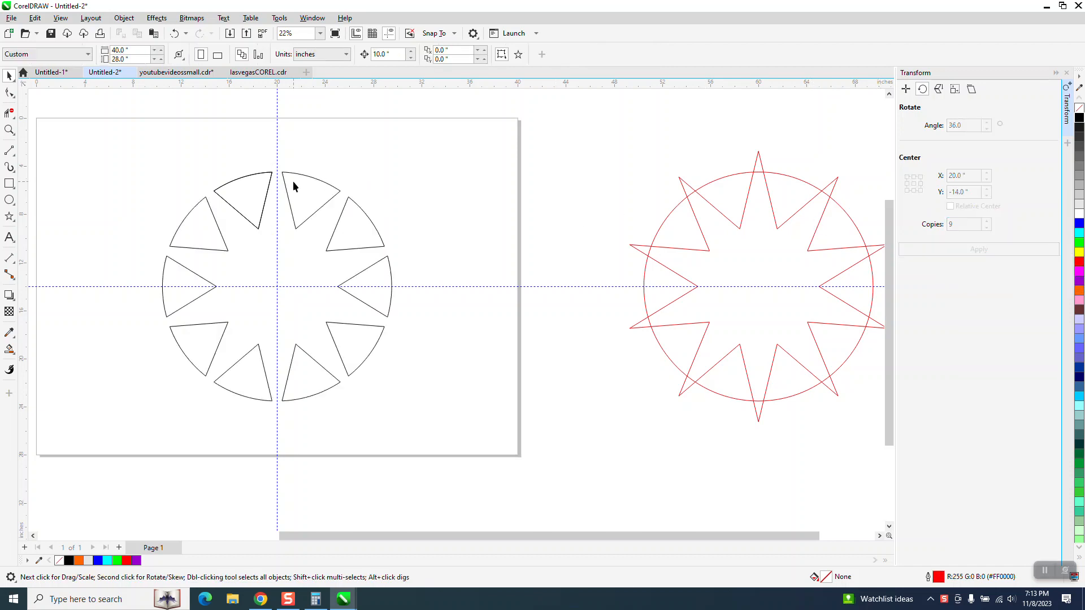
left_click(264, 203)
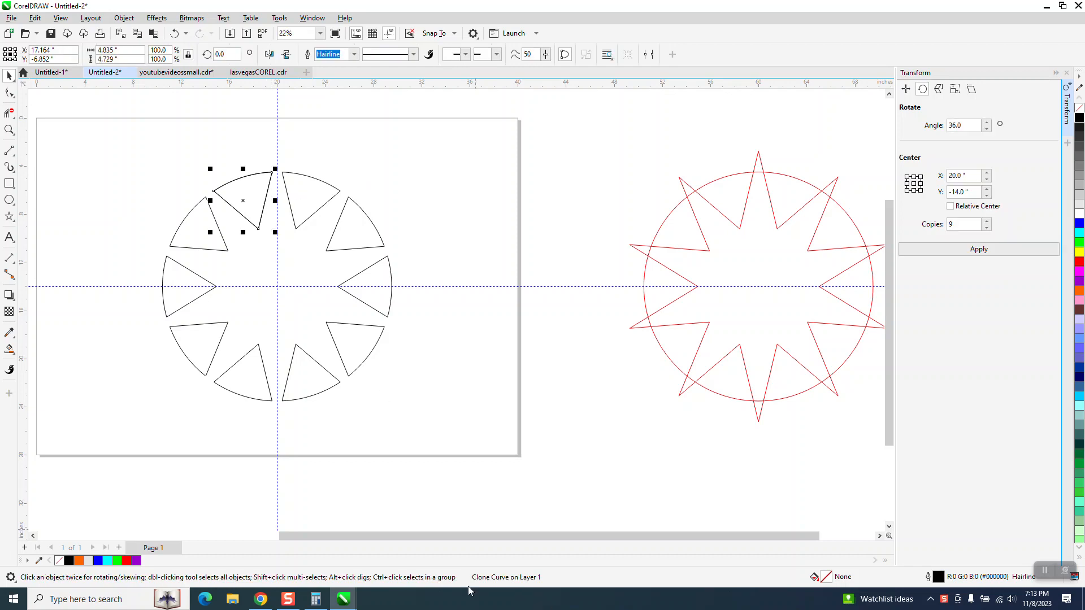
left_click(298, 214)
left_click(215, 225)
left_click(174, 33)
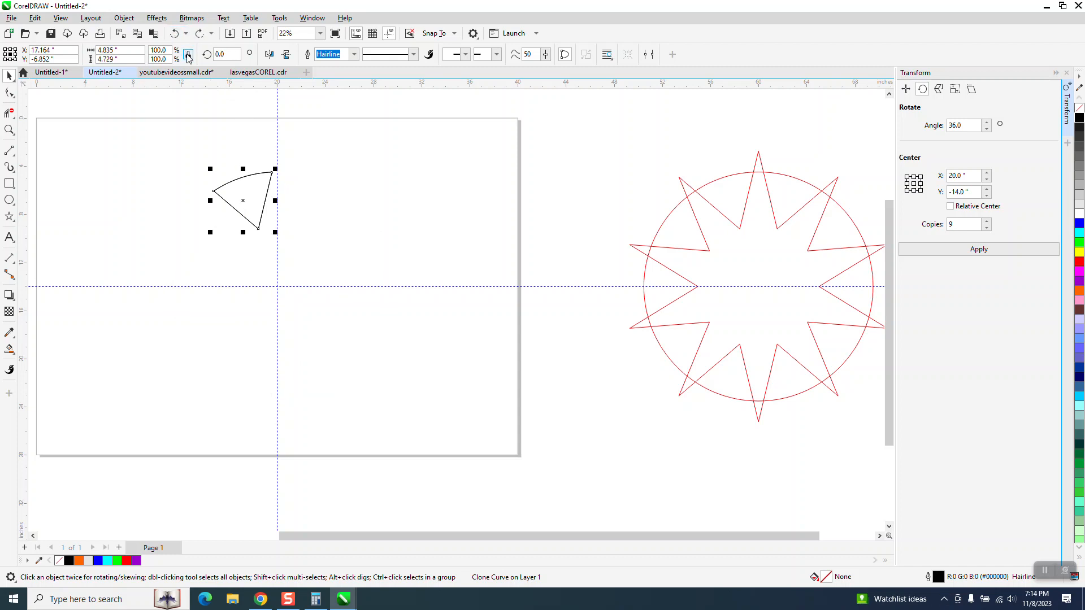
left_click(199, 33)
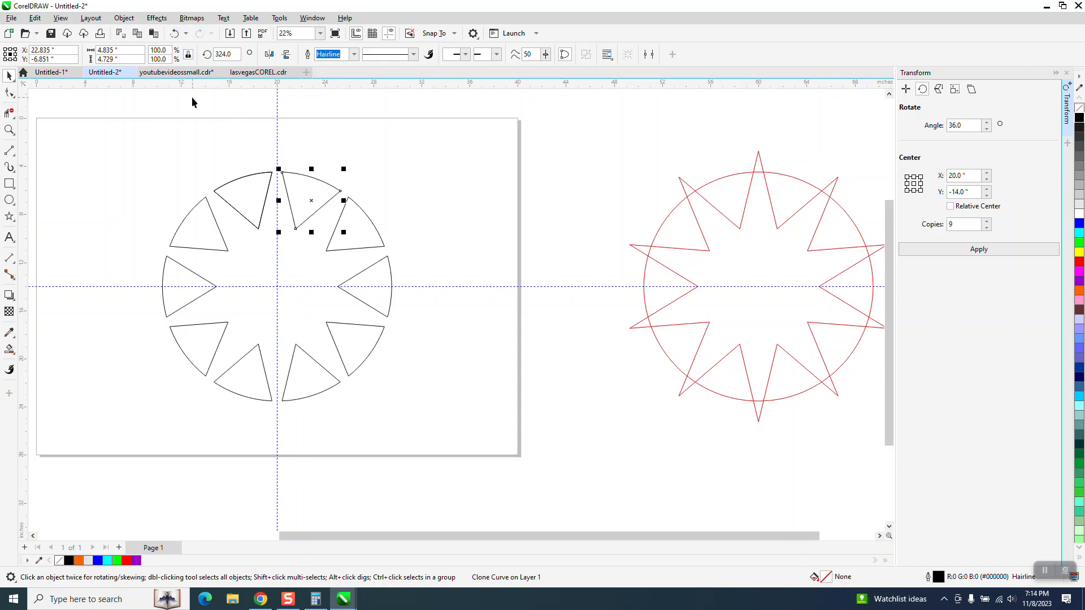
- Move the clone covering the original wedge out of the ring toward the page's upper edge, and select the control wedge beneath
left_click(243, 164)
left_click(247, 188)
left_click_drag(247, 188, 352, 151)
left_click(246, 195)
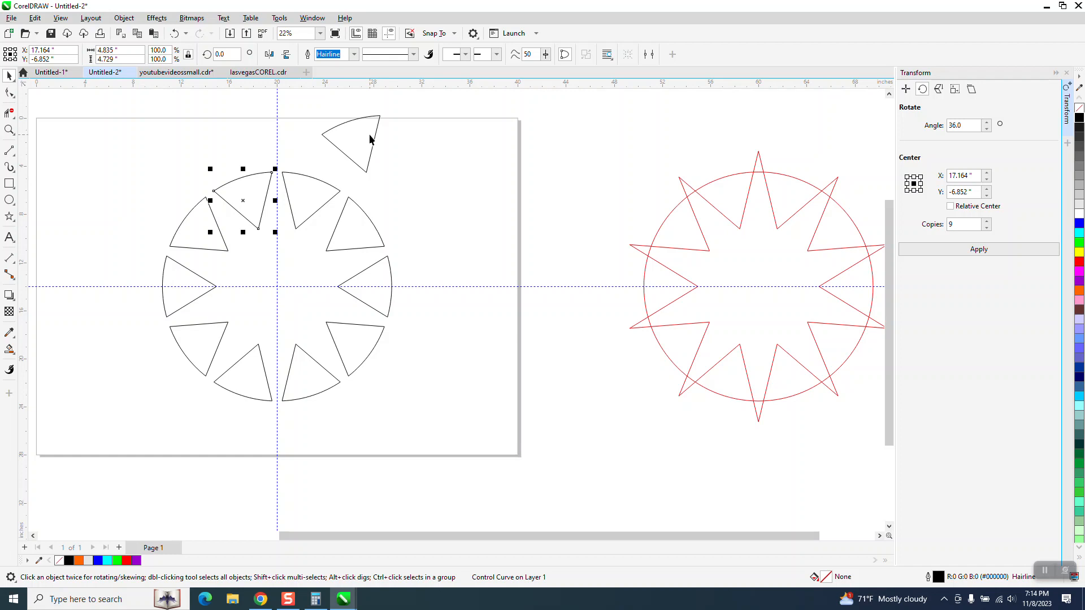
- Try stretching the control wedge's inner node down to the horizontal guideline with the Shape tool, and undo the edit
left_click(10, 92)
left_click_drag(260, 228, 266, 288)
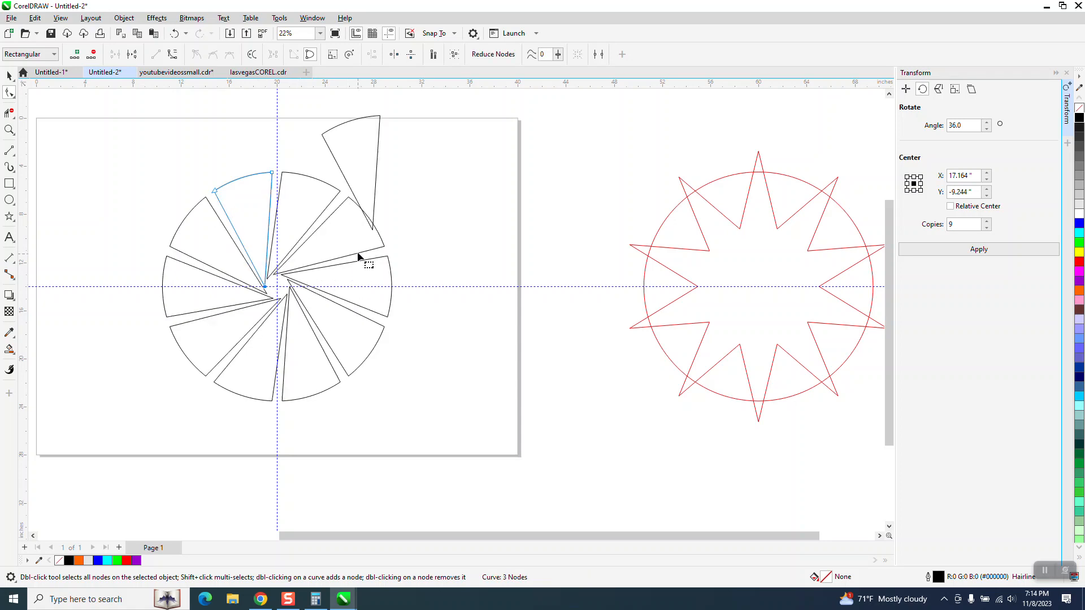
left_click(174, 34)
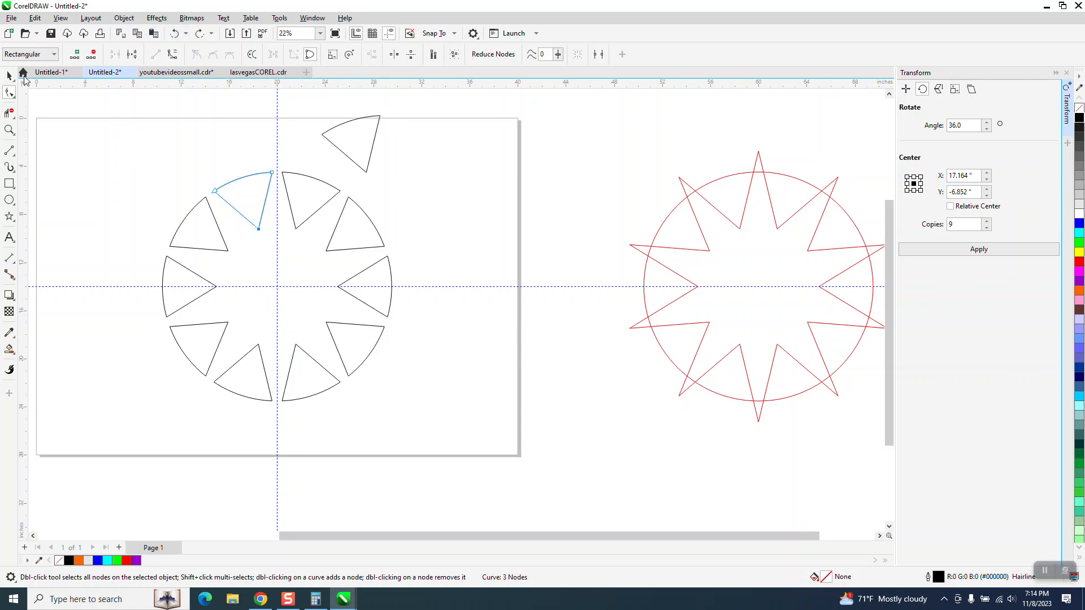
- Move the loose clone to the page's upper-right corner and reshape the control wedge by its inner node to about 7.7 inches tall
left_click(9, 75)
left_click_drag(371, 145, 525, 142)
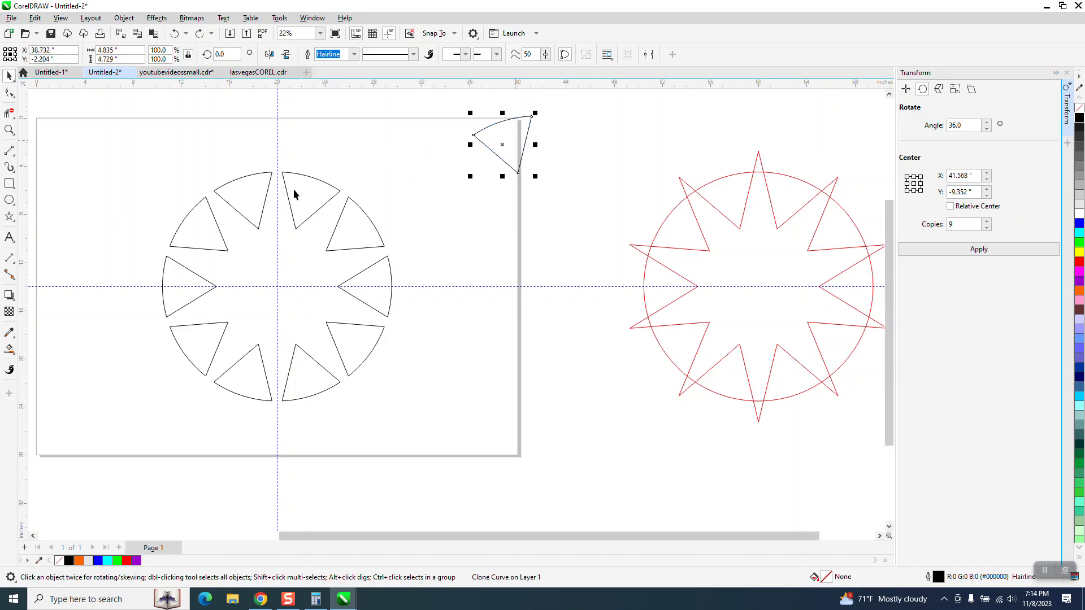
left_click(10, 93)
left_click(258, 226)
left_click_drag(258, 228, 237, 259)
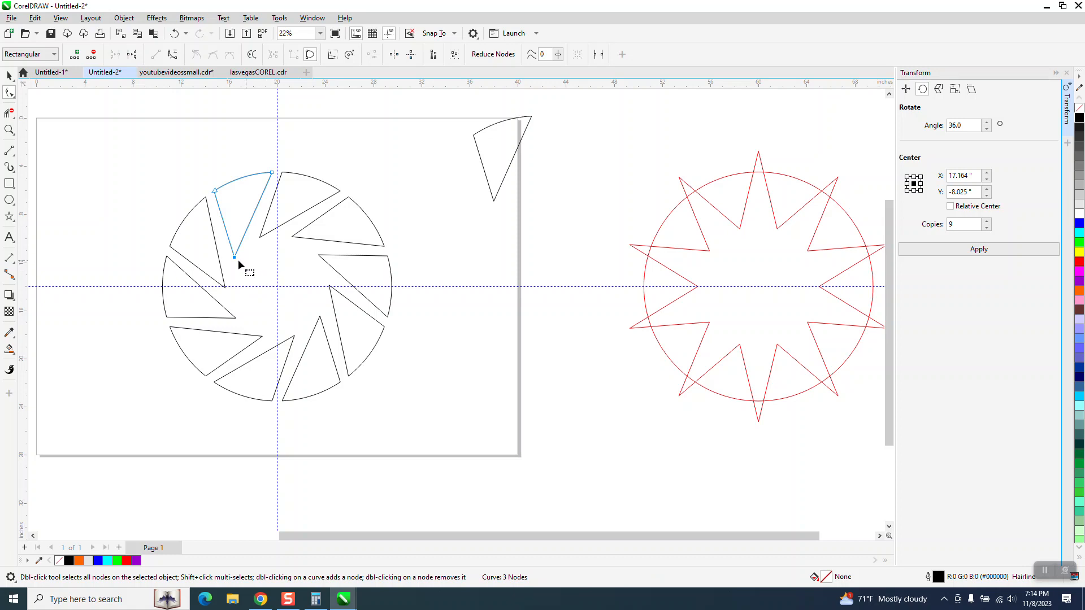
left_click_drag(234, 259, 268, 249)
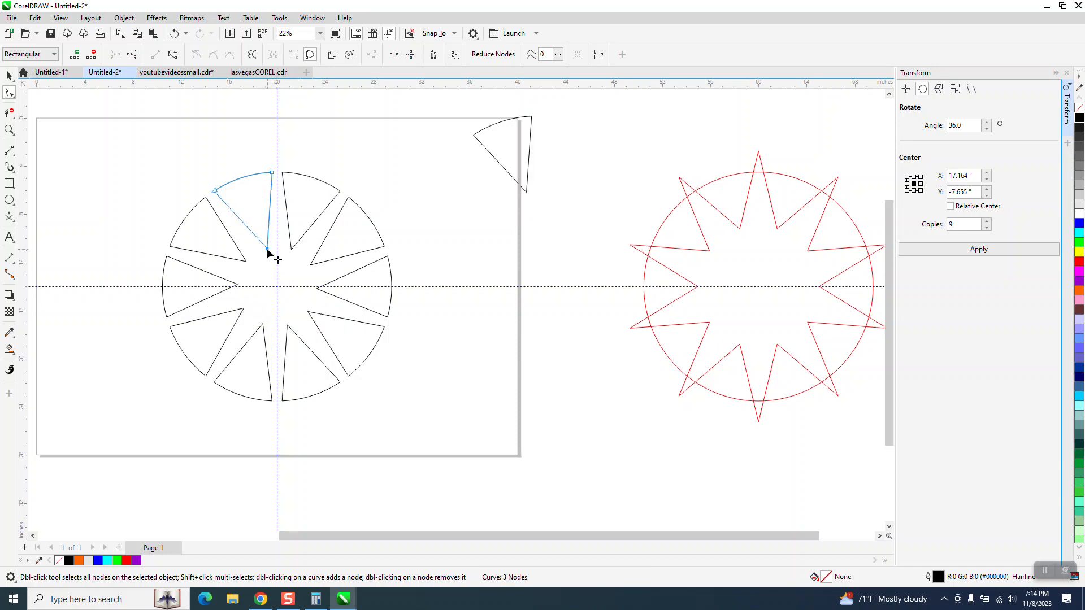
left_click_drag(268, 251, 272, 264)
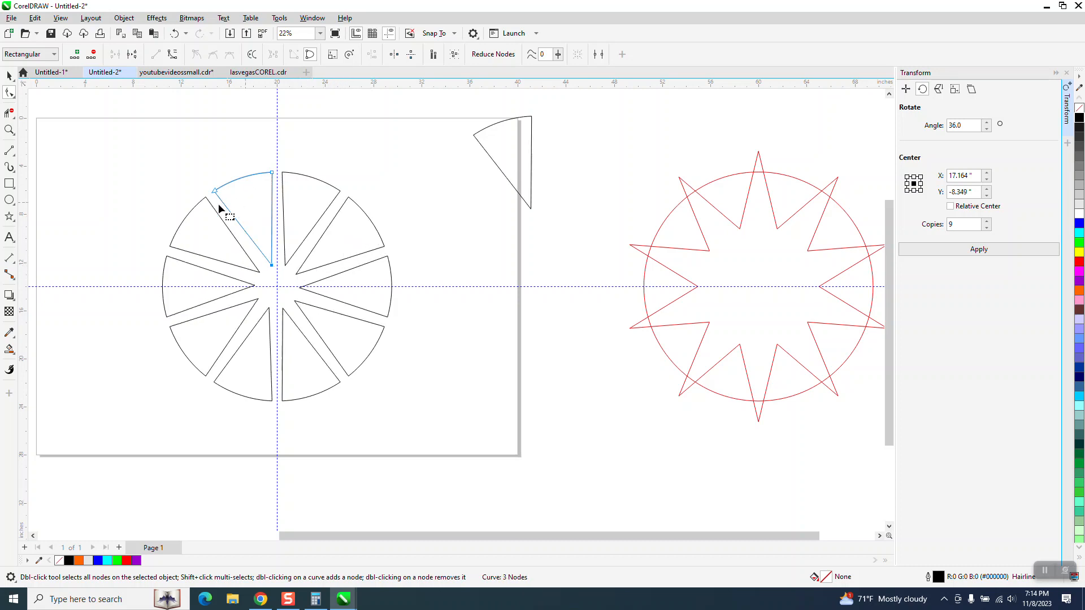
- Try deleting the whole ring of wedges, and undo the deletion
left_click(10, 77)
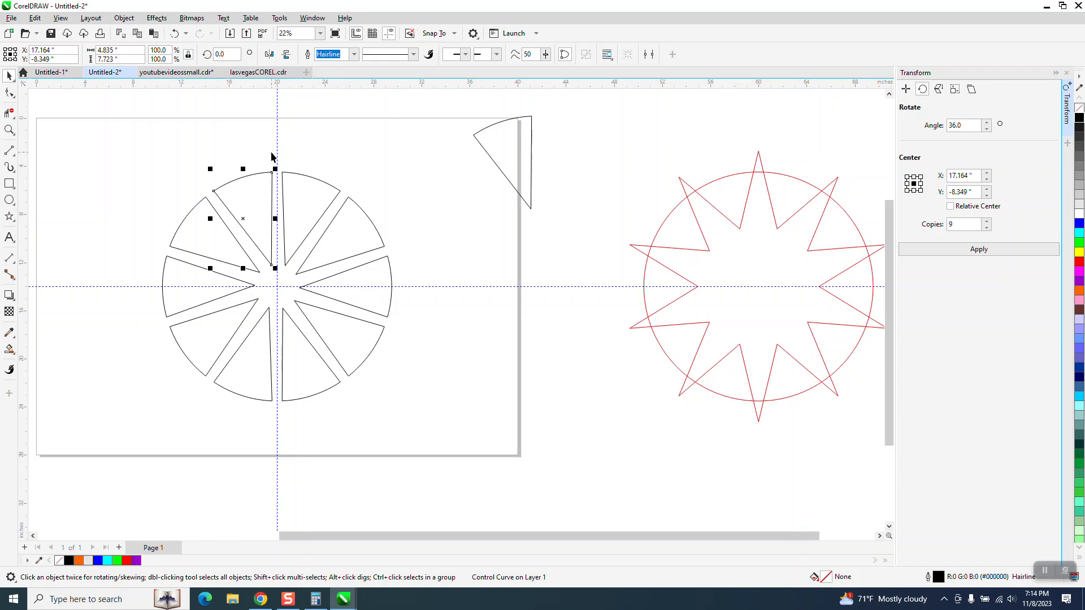
left_click_drag(157, 150, 445, 412)
key("Delete")
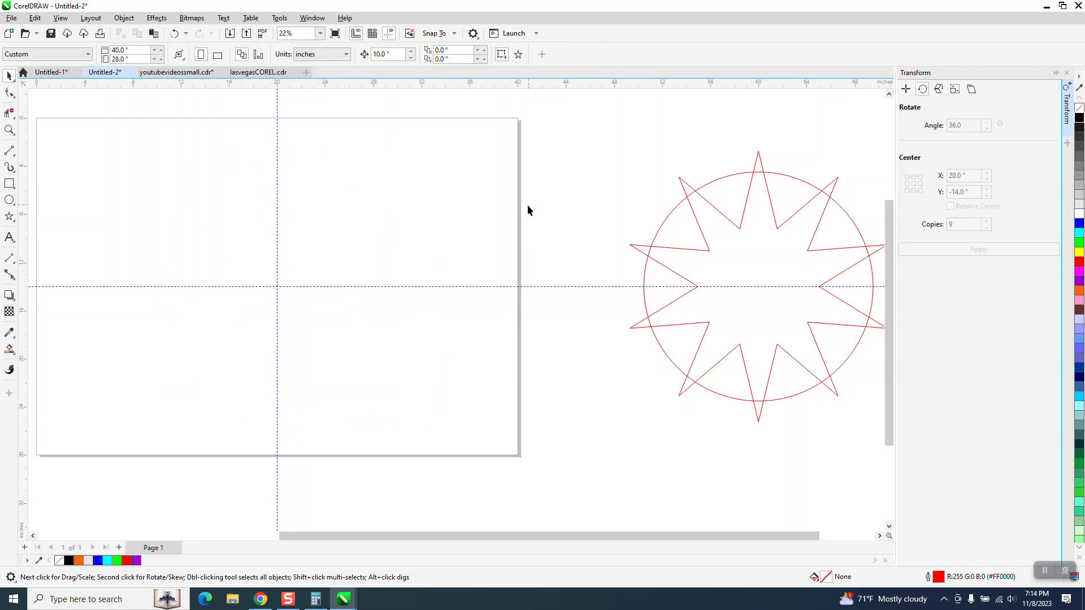
left_click(174, 33)
left_click(546, 148)
left_click(530, 154)
- Delete the ring of wedges together with the loose clone, leaving only the red star and circle
left_click_drag(147, 148, 427, 414)
key("Delete")
left_click(174, 33)
left_click(619, 181)
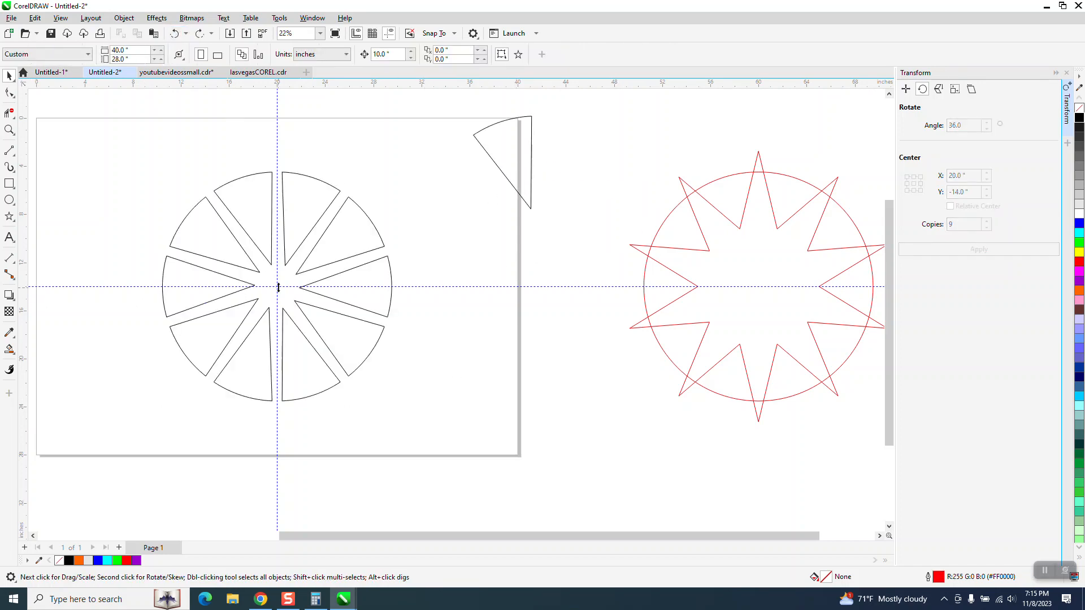
left_click_drag(547, 442, 636, 458)
key("Delete")
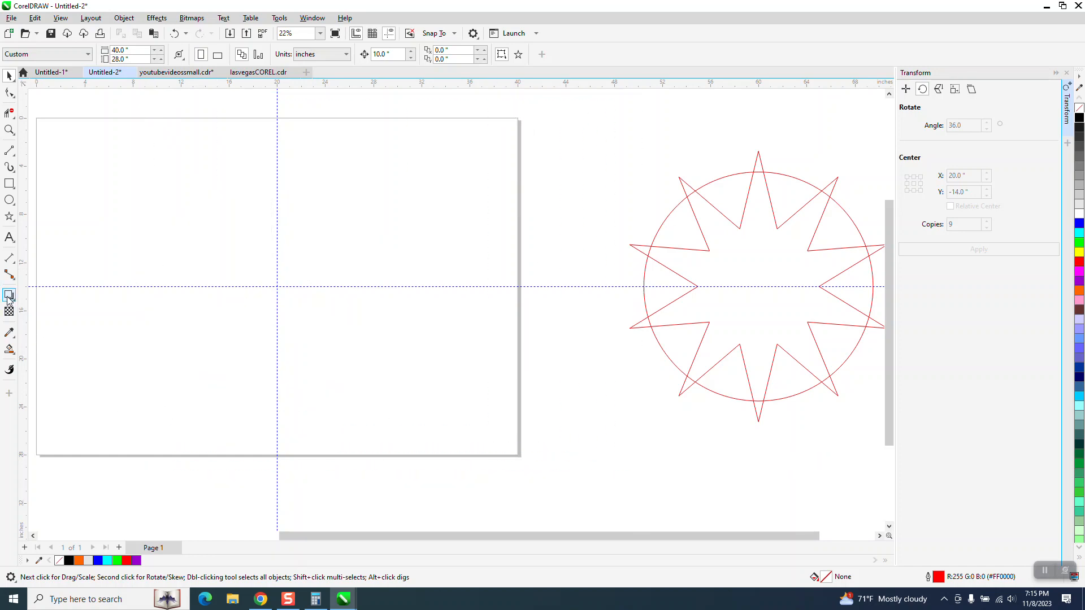
- Smart-fill the upper-left wedge between the red circle and star points in blue, and nudge it 40 inches left onto the page
left_click(9, 349)
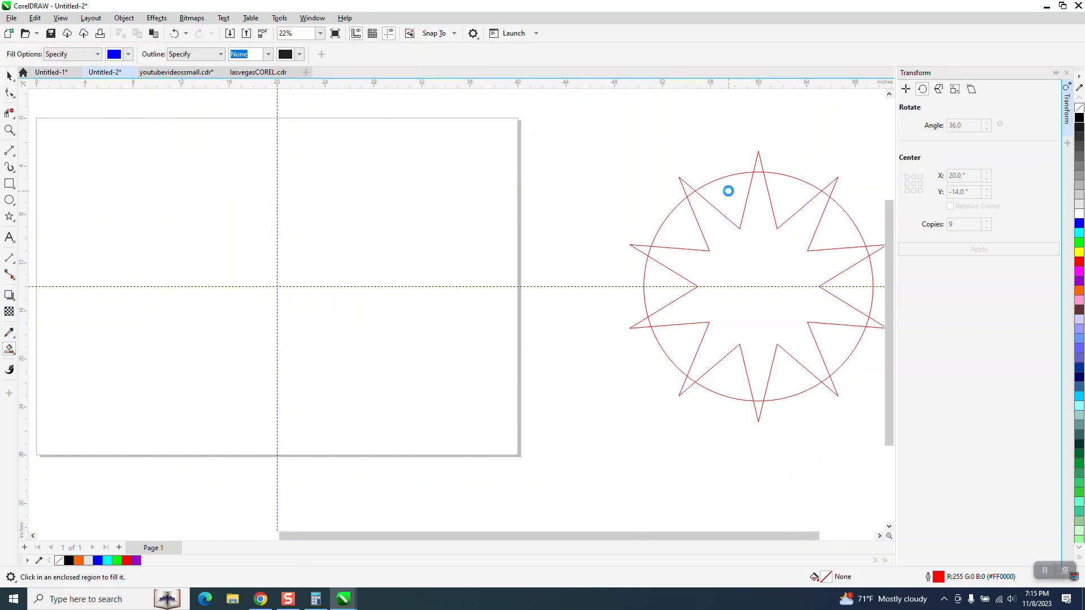
left_click(725, 209)
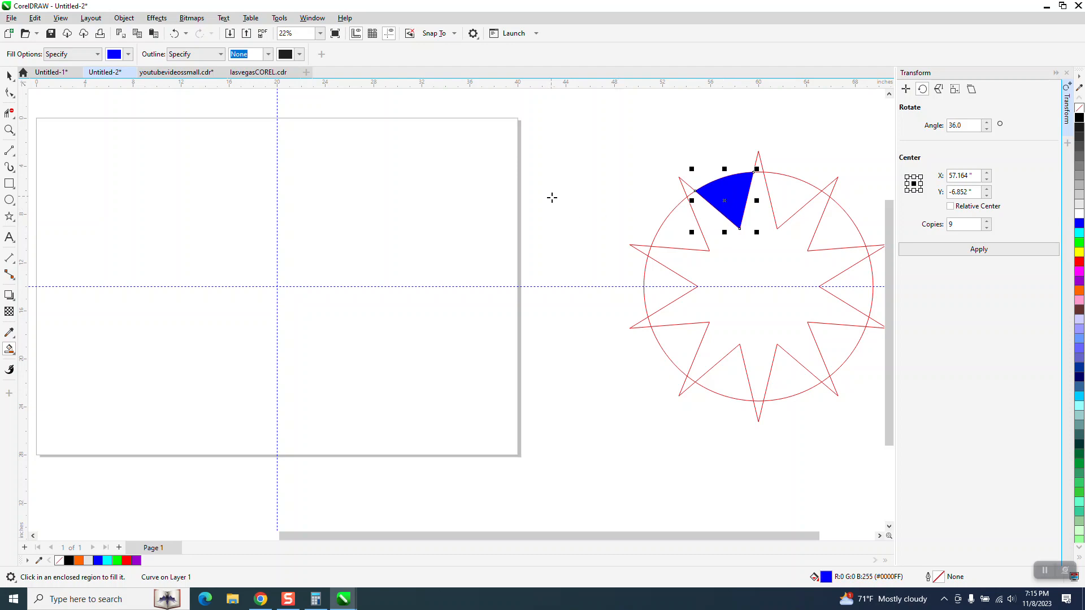
key("Left")
key("Left")
key("Left")
key("Left")
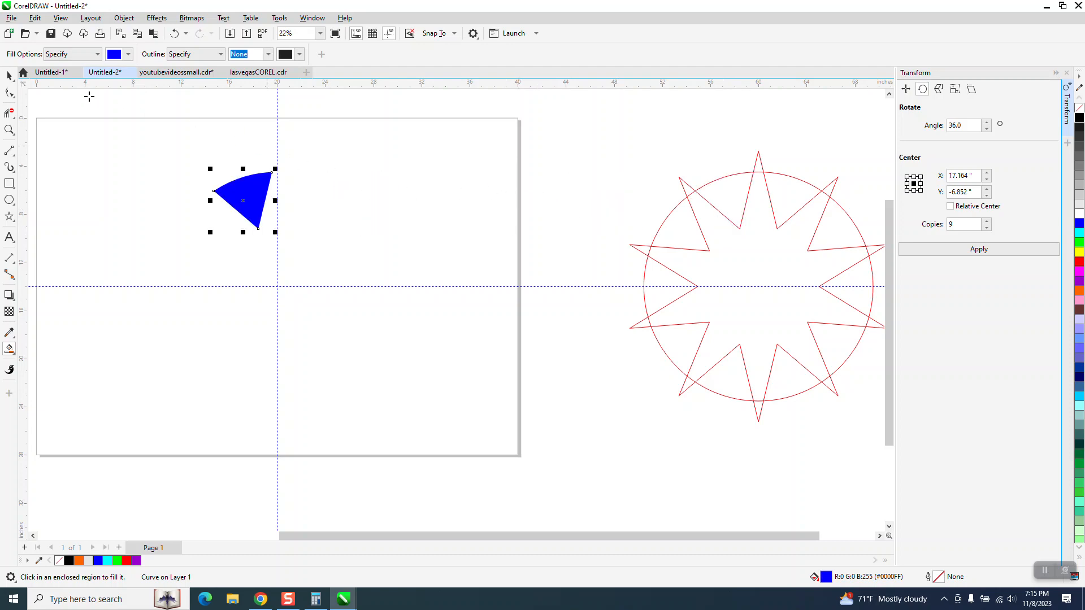
- Remove the wedge's blue fill, give it a black hairline outline, and close the Transform docker
left_click(9, 75)
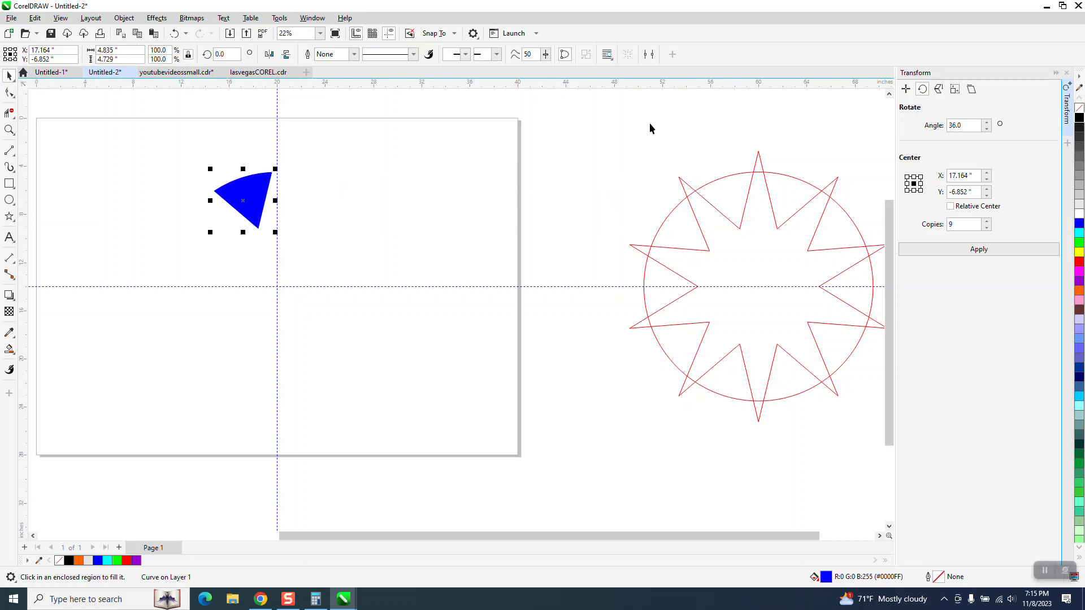
left_click(1079, 108)
right_click(1079, 119)
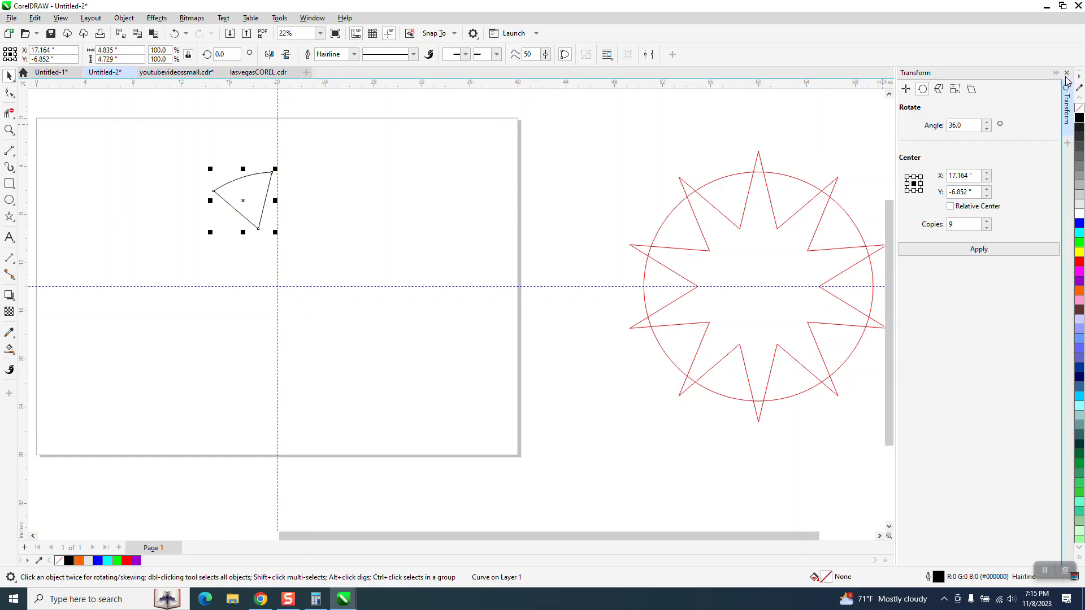
left_click(1066, 73)
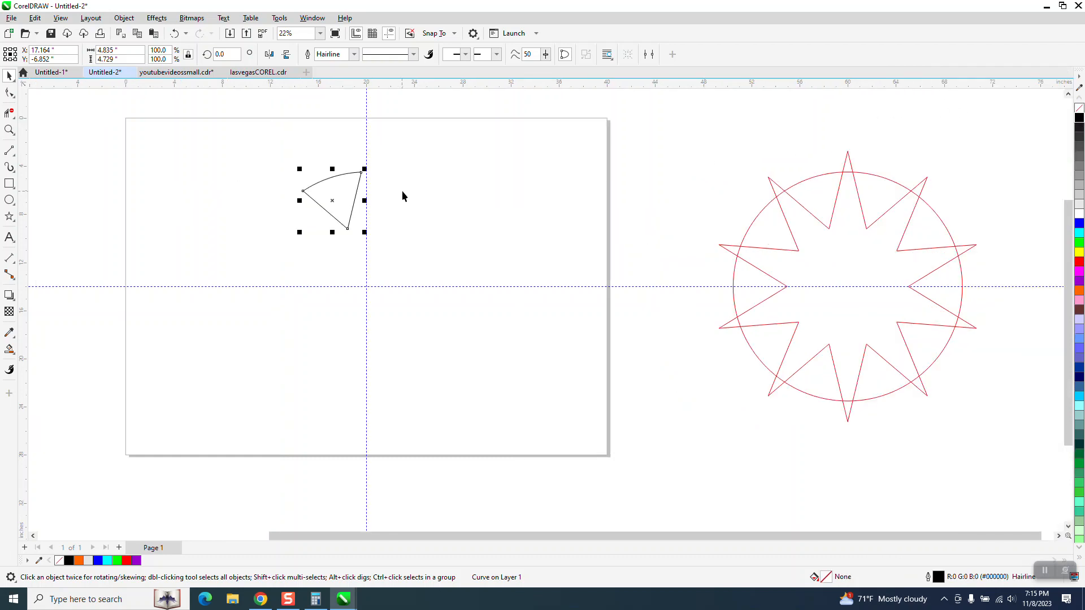
- Clone the newly outlined wedge and move the clone's rotation center to the guideline intersection at the page center
left_click(35, 17)
left_click(51, 178)
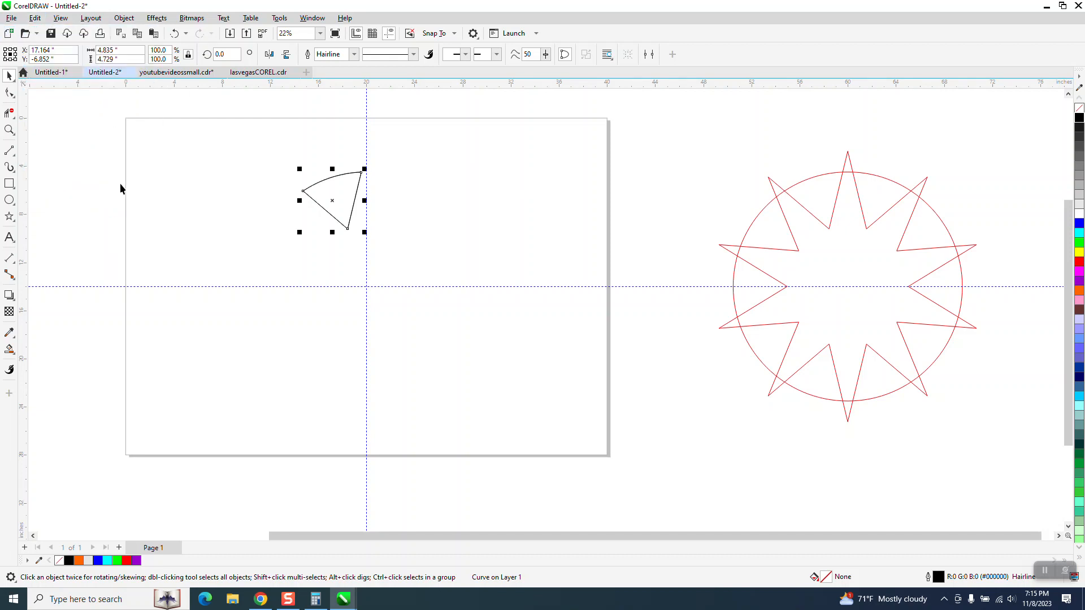
left_click(334, 201)
left_click_drag(333, 201, 367, 283)
left_click(343, 206)
left_click(331, 202)
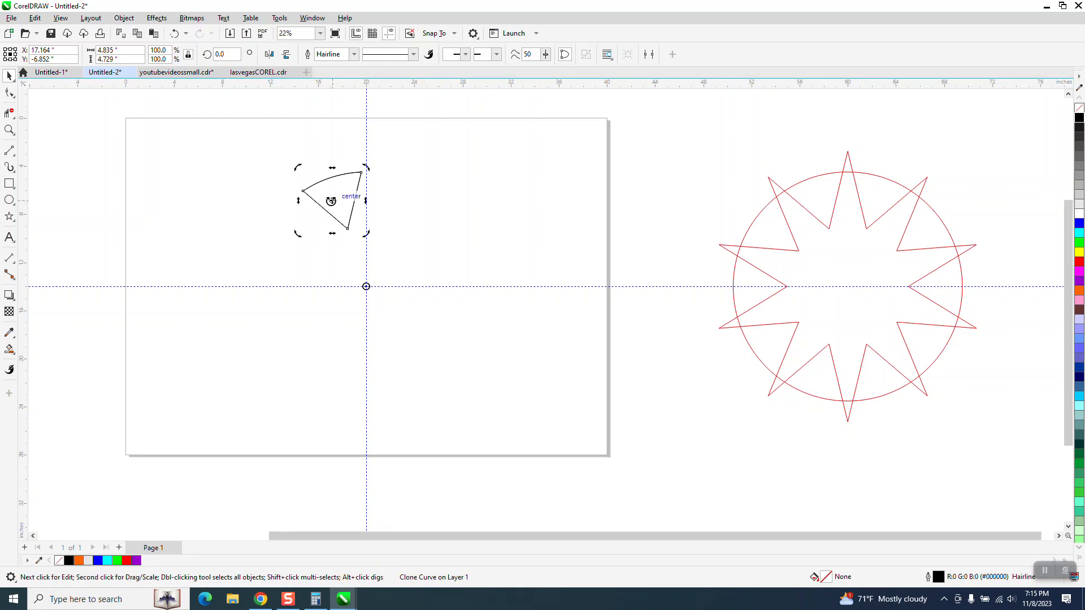
- Rotate the cloned wedge by 36° around the page center, and select the original control wedge
left_click(216, 55)
type("36")
key("Return")
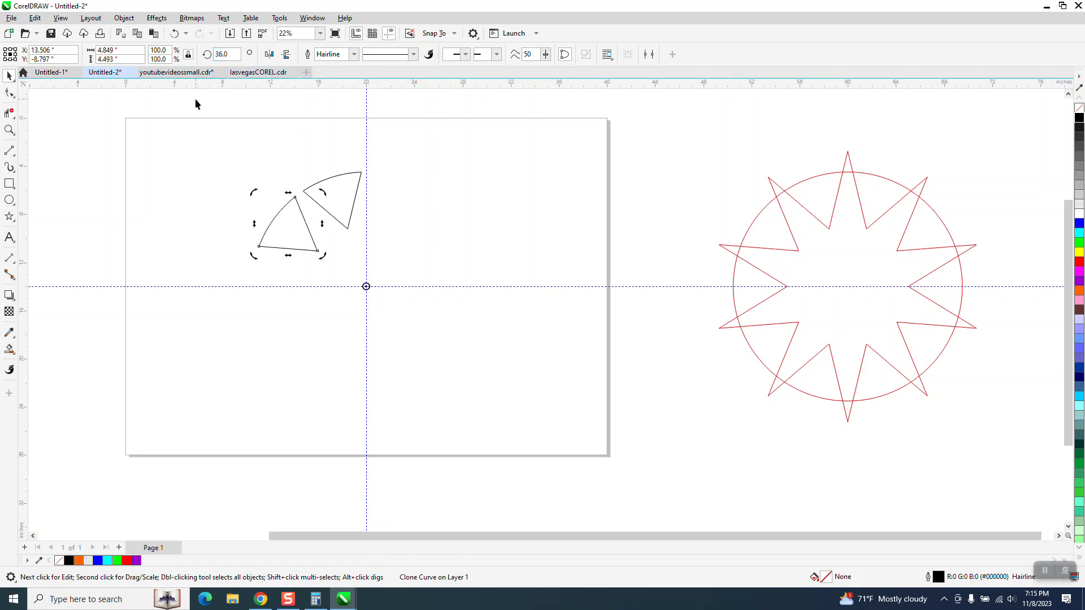
left_click(360, 184)
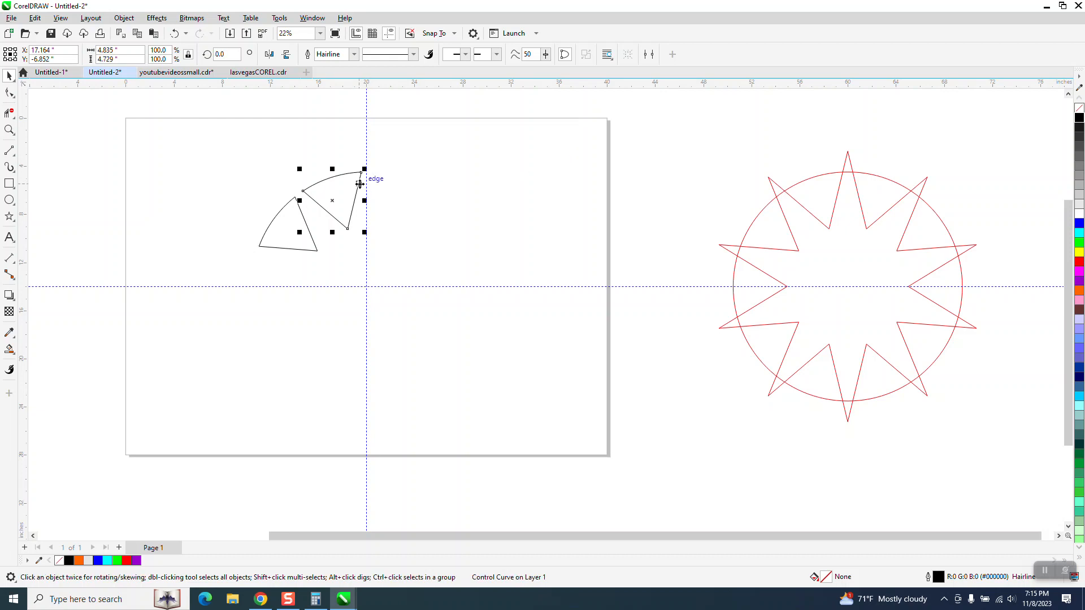
- Starting from the rotated clone, add a clone at 72° and repeat the operation seven times to complete the ten-wedge ring
left_click(305, 247)
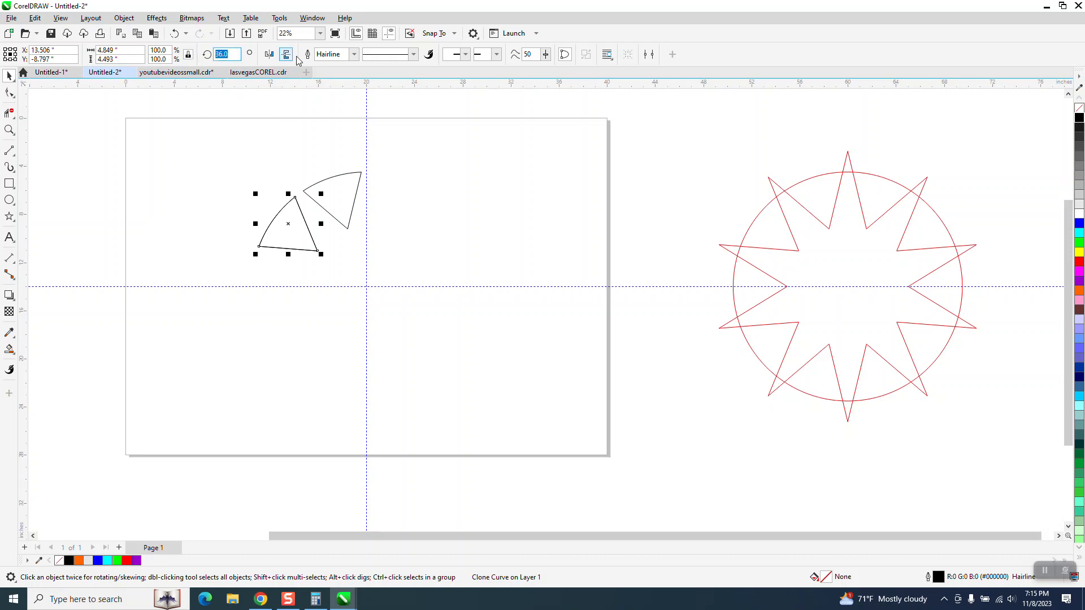
type("72")
key("Return")
key("ctrl+r")
key("ctrl+r")
key("ctrl+r")
key("ctrl+r")
key("ctrl+r")
key("ctrl+r")
key("ctrl+r")
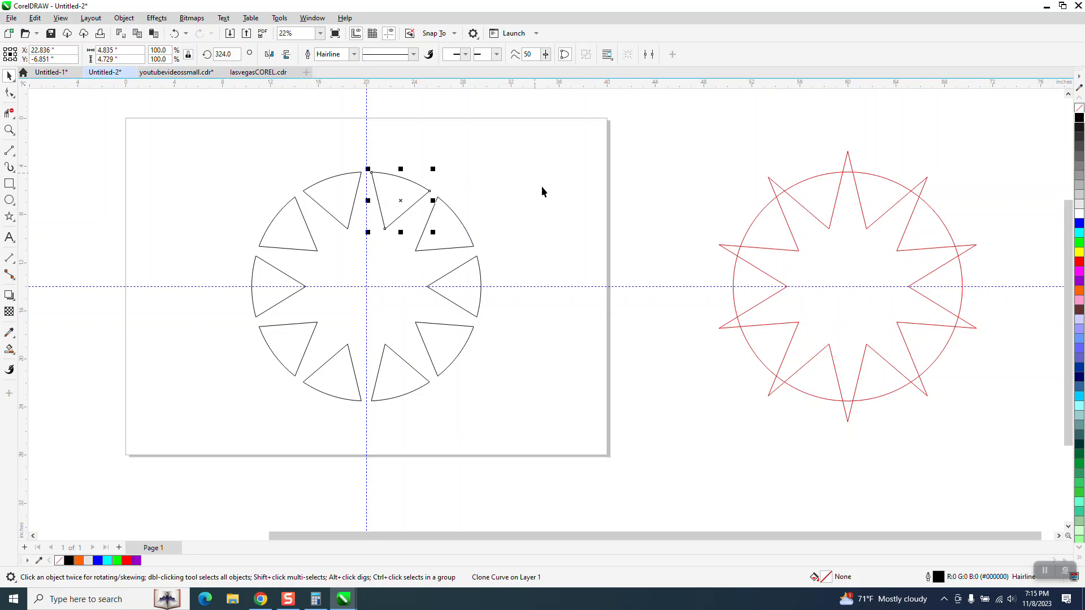
left_click(521, 150)
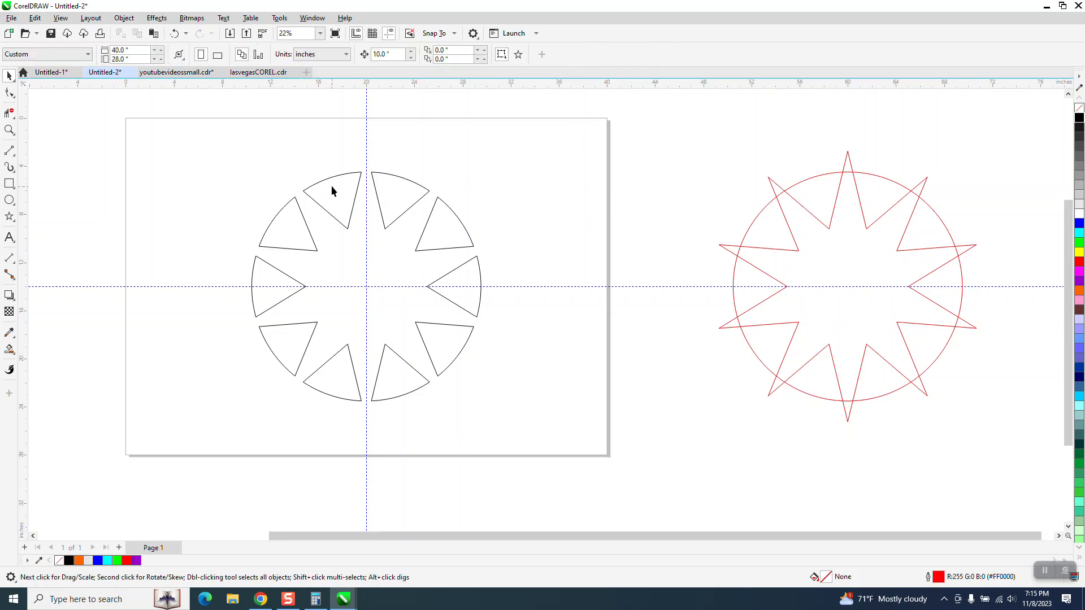
- Move the control wedge out of the ring toward the page's upper-left corner, and undo the move
left_click_drag(332, 188, 258, 112)
left_click(174, 33)
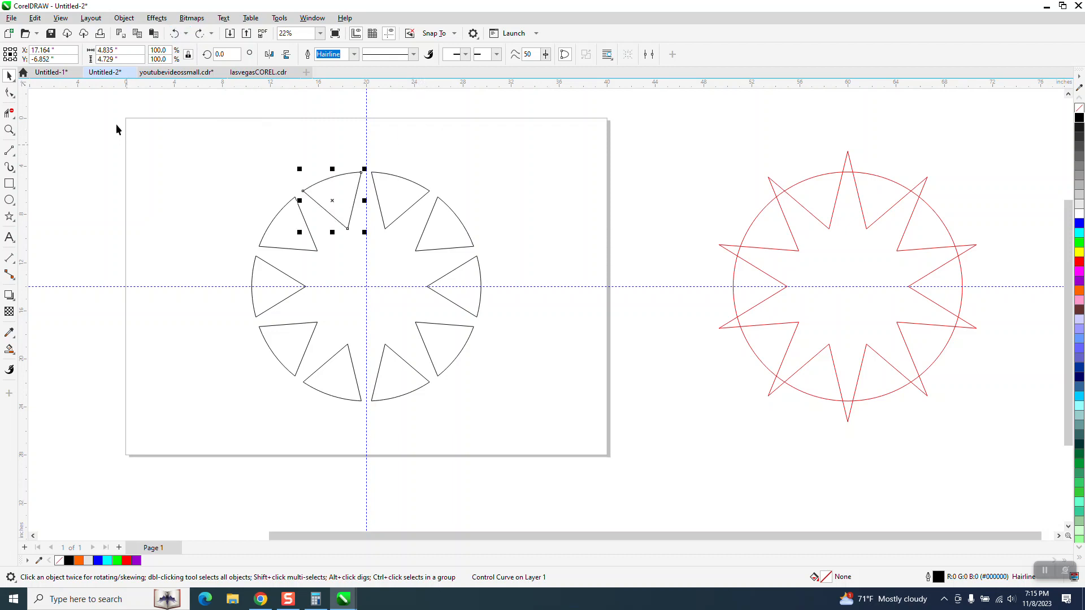
- Reshape the control wedge by extending its inner tip node toward the page center, and fill it with solid blue
left_click(9, 92)
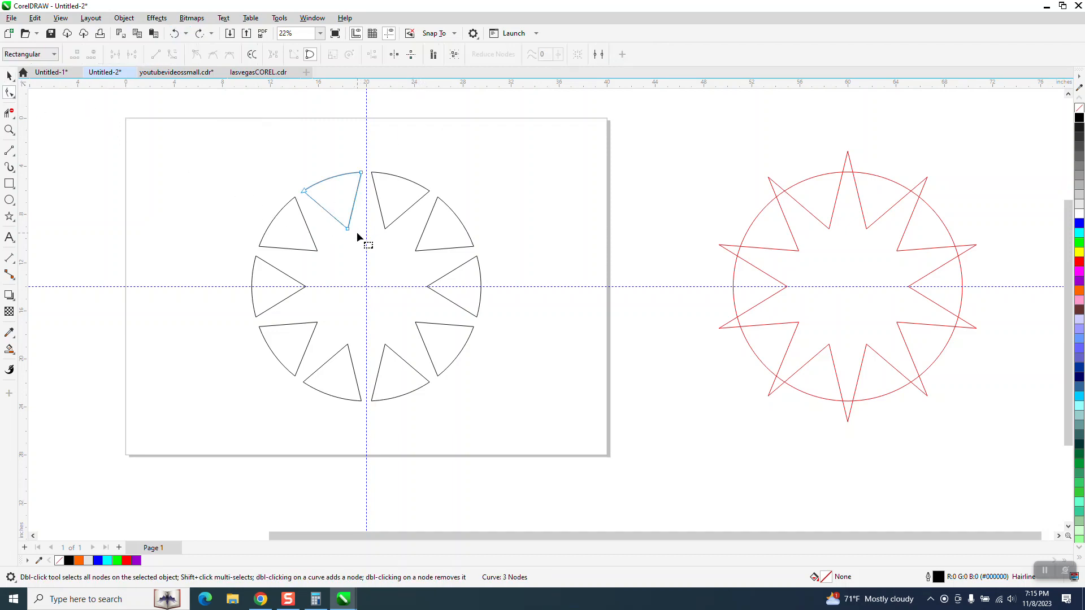
left_click_drag(349, 232, 343, 265)
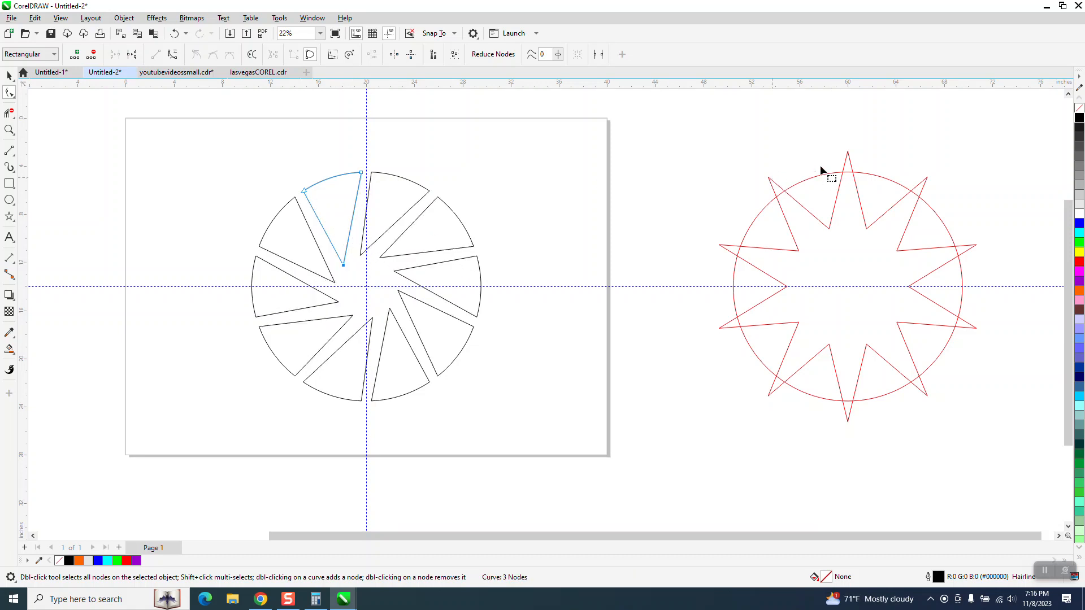
left_click(1079, 223)
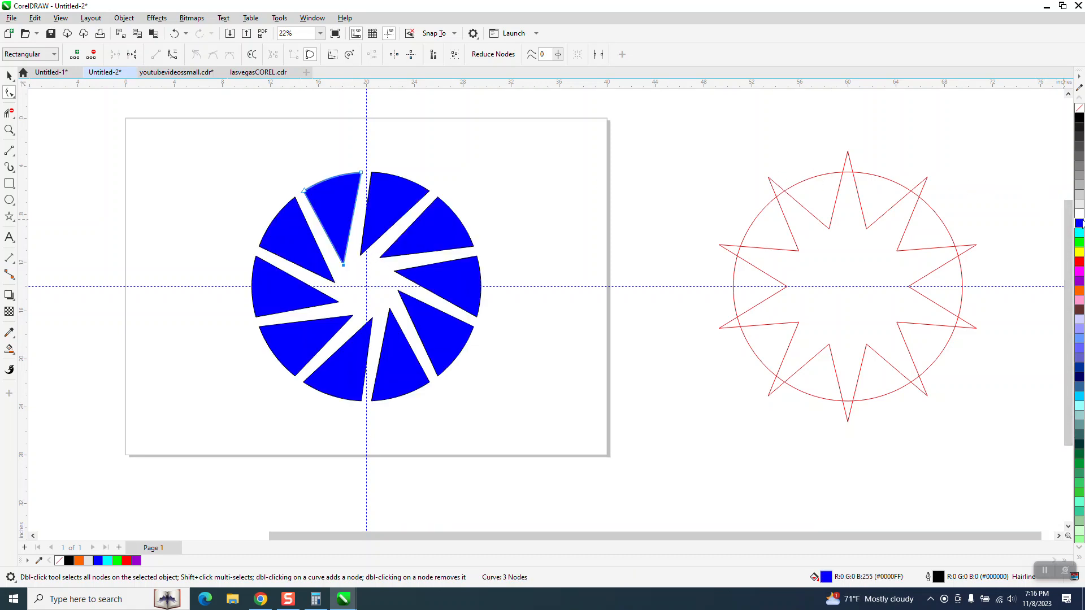
- Give the control wedge a fountain fill from blue at the outer arc through cyan to black at the inner tip, adjusting the color stops
left_click(12, 354)
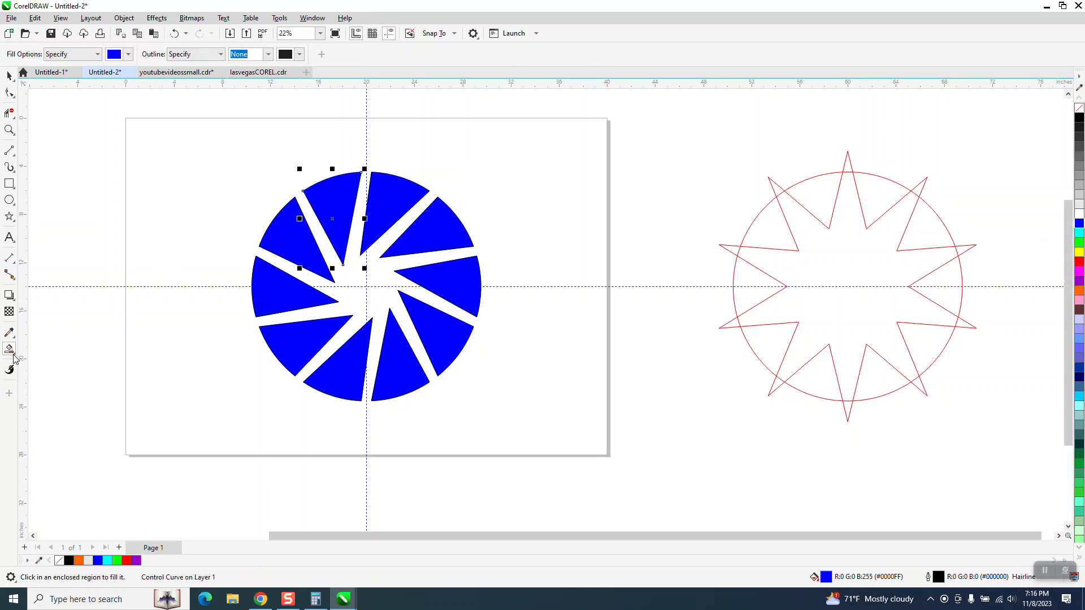
left_click(16, 360)
left_click(39, 349)
left_click_drag(333, 184, 345, 252)
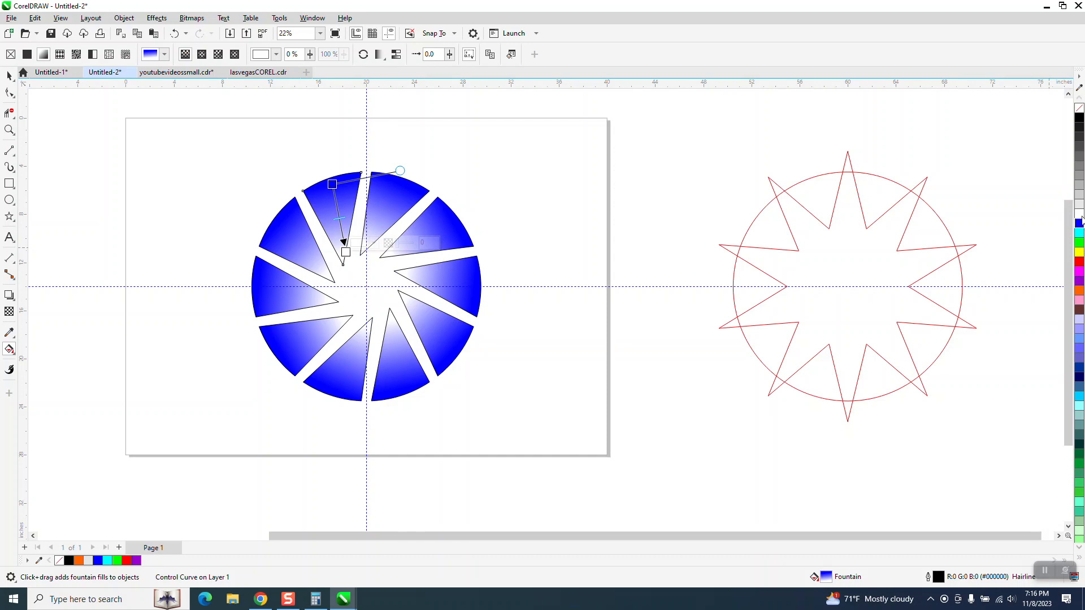
left_click_drag(1079, 117, 345, 264)
left_click_drag(332, 184, 324, 153)
left_click_drag(1079, 233, 337, 221)
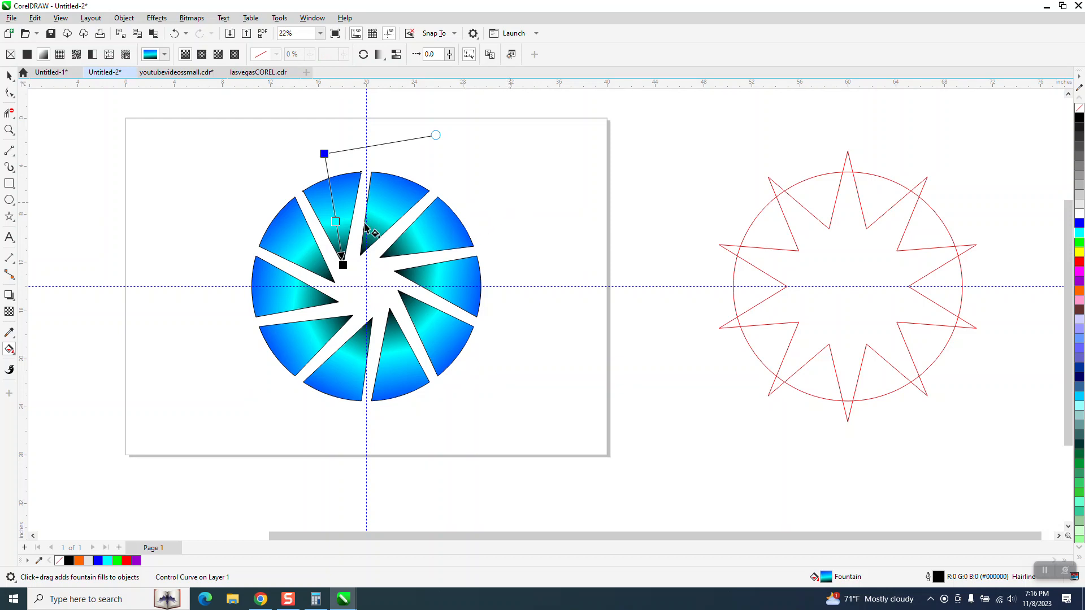
left_click_drag(335, 221, 332, 200)
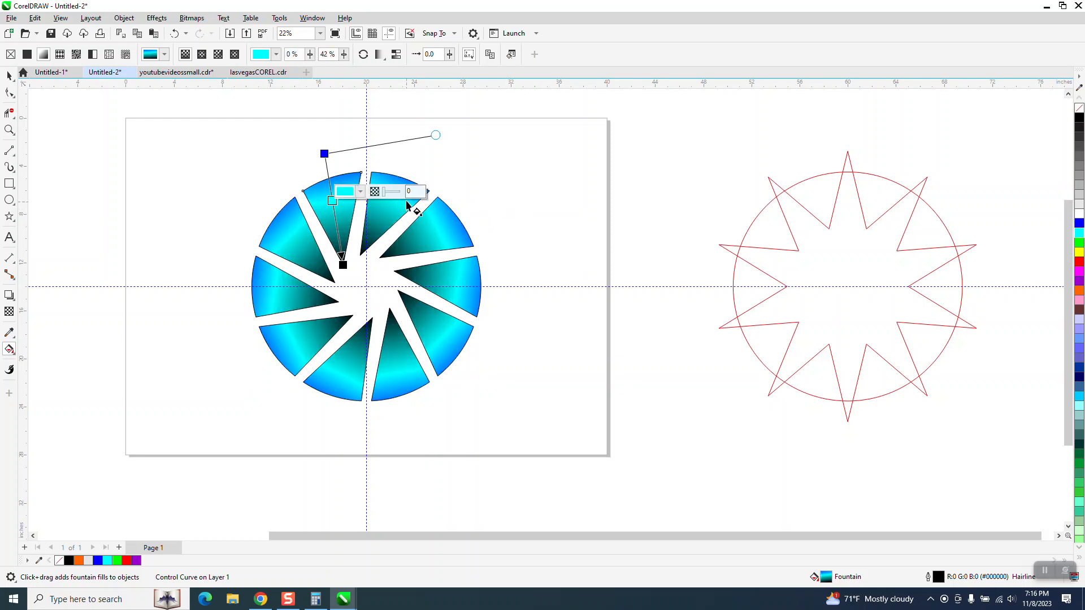
left_click_drag(324, 153, 330, 178)
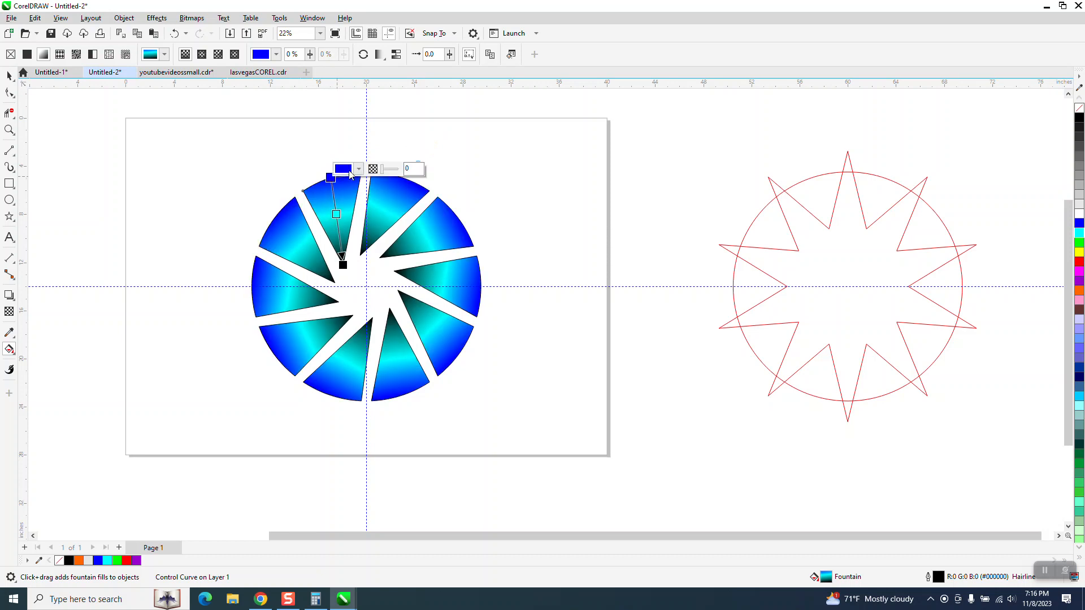
- Select all ten wedges of the ring, remove their outlines, and clear the selection
left_click(9, 75)
left_click(170, 127)
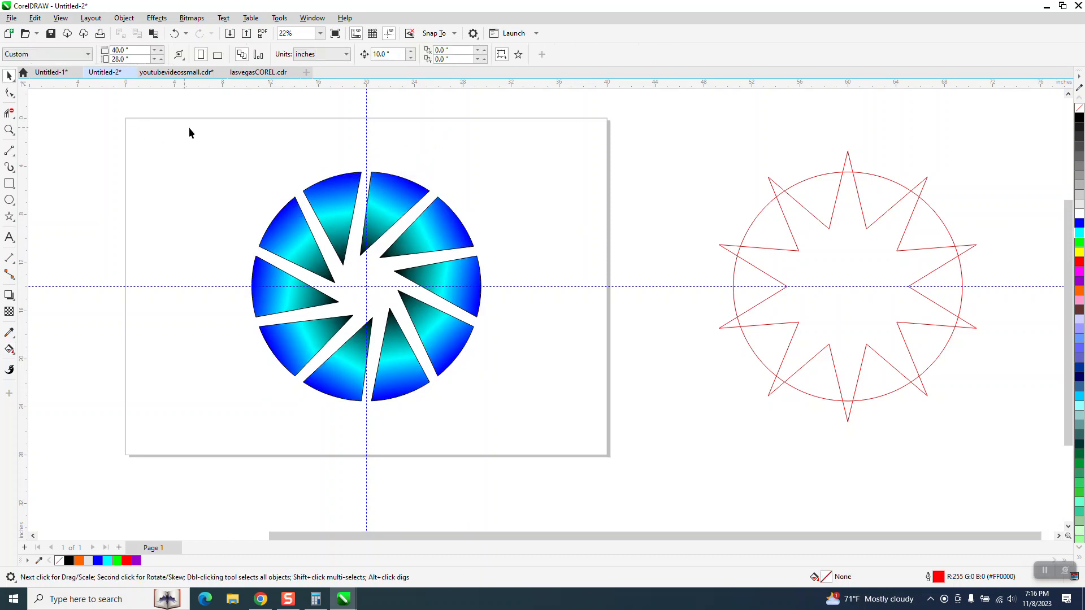
left_click_drag(212, 136, 514, 434)
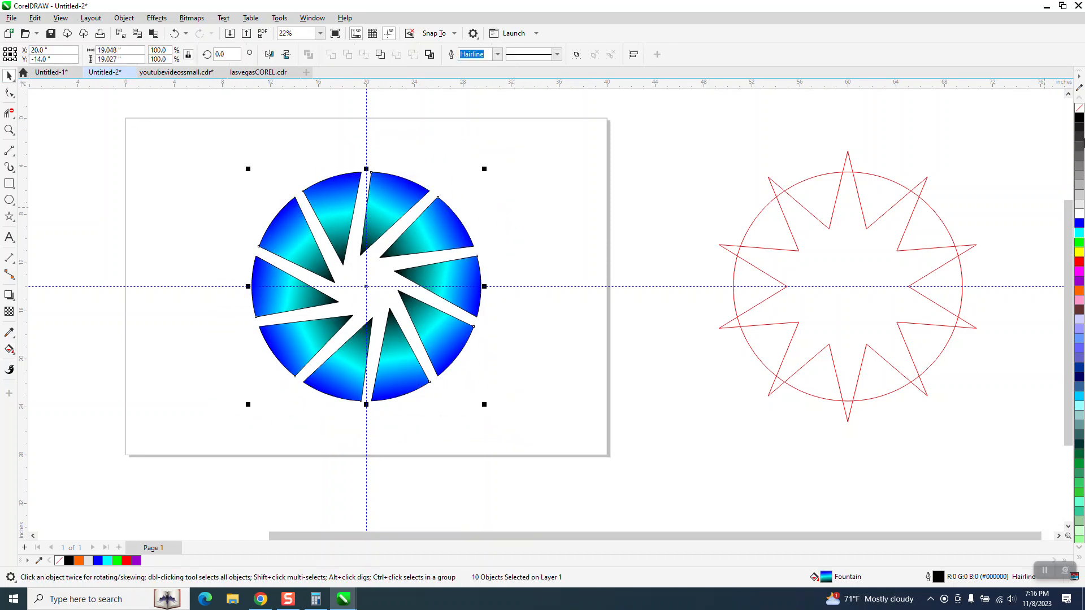
left_click(602, 156)
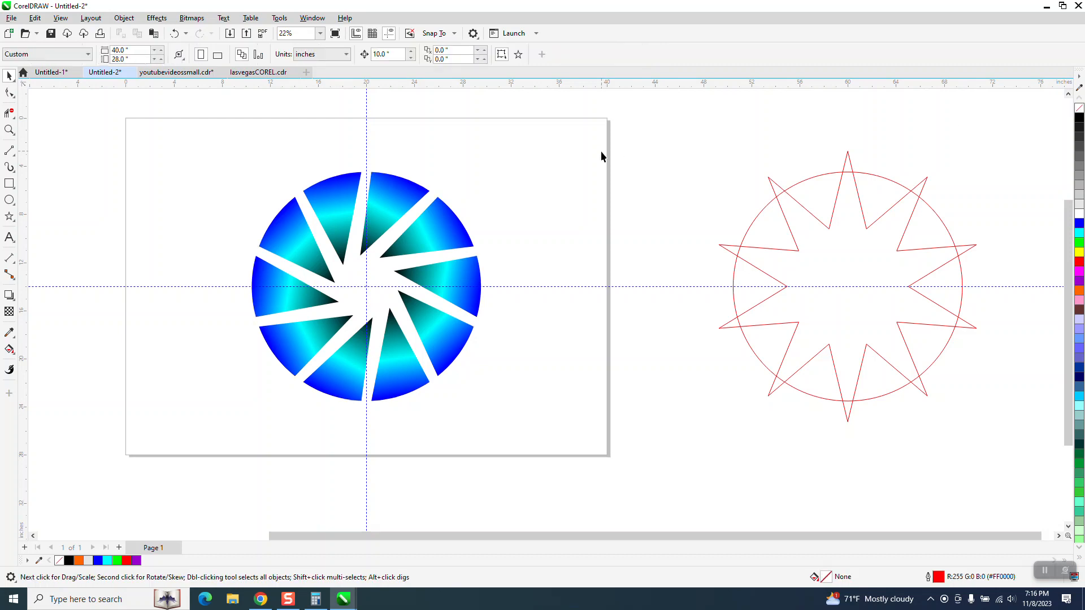
- Draw a black-filled rectangle about 22.7 by 19.9 inches around the ring and send it behind the wedges
left_click(9, 182)
left_click_drag(236, 163, 510, 403)
left_click(1079, 117)
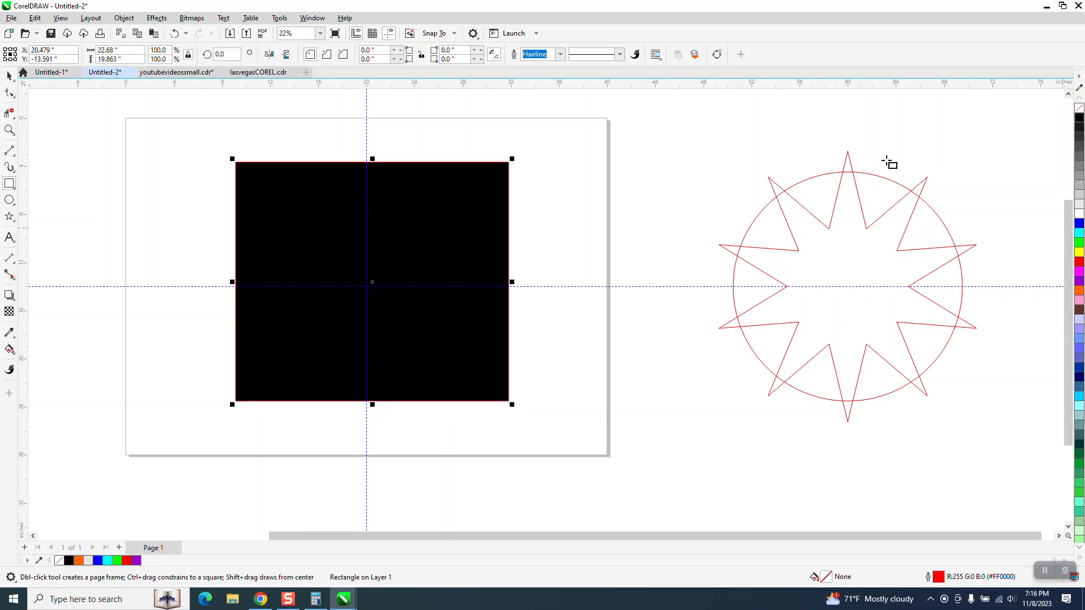
left_click(124, 18)
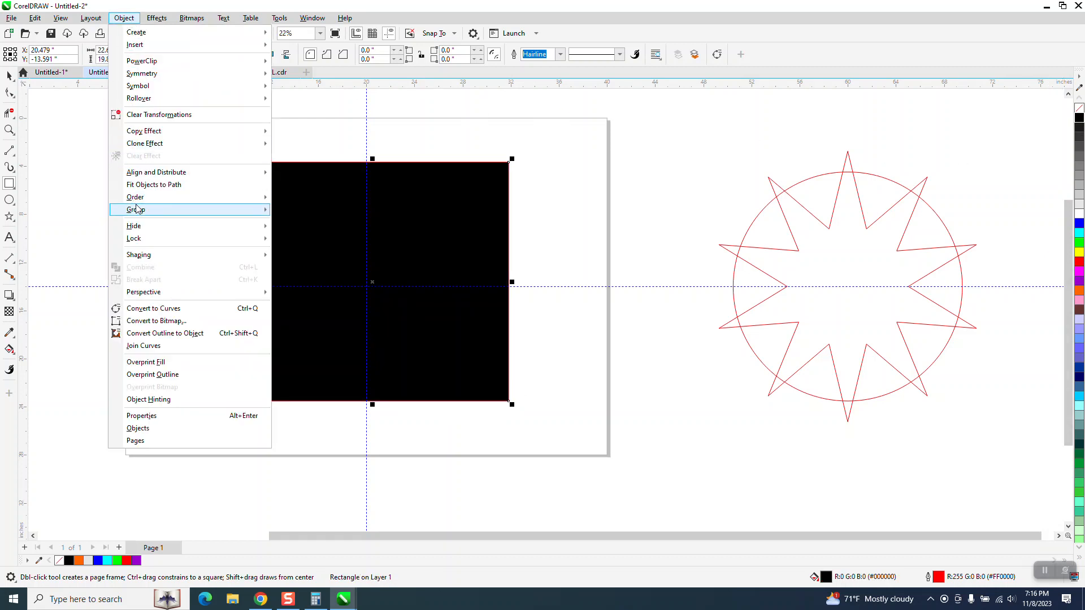
mouse_move(137, 197)
left_click(295, 212)
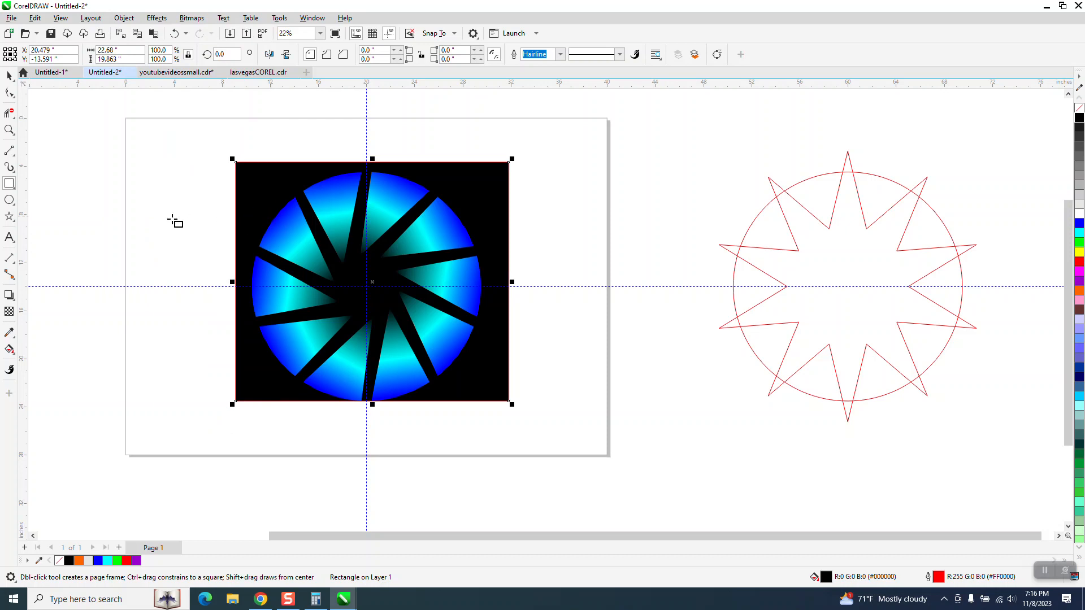
- Extend the control wedge's inner tip node further toward the guideline intersection so the gaps between the wedges look more even
left_click(10, 130)
left_click_drag(260, 175, 525, 410)
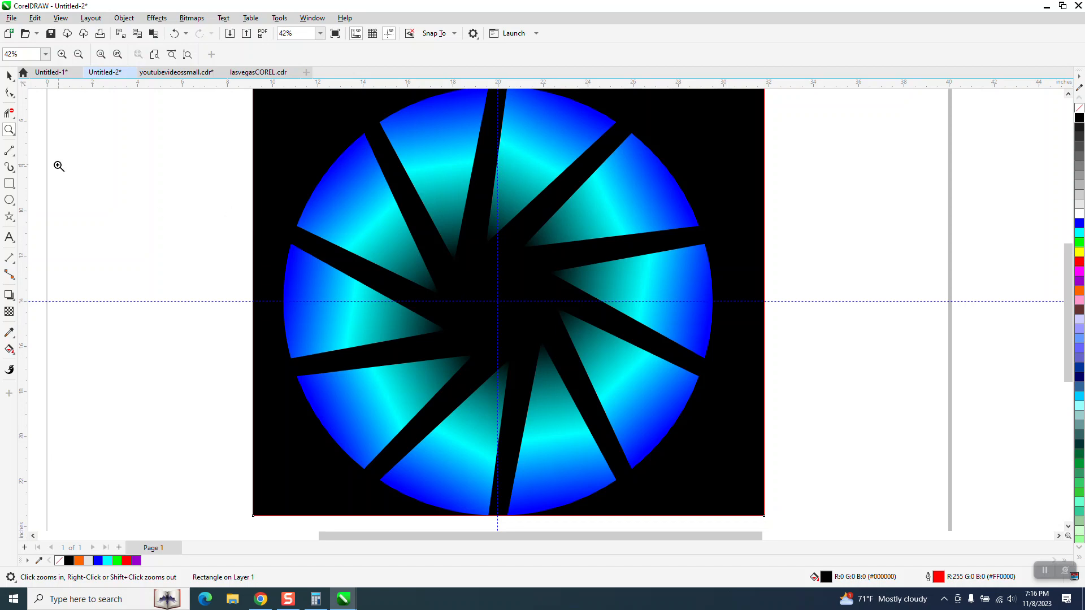
left_click(9, 92)
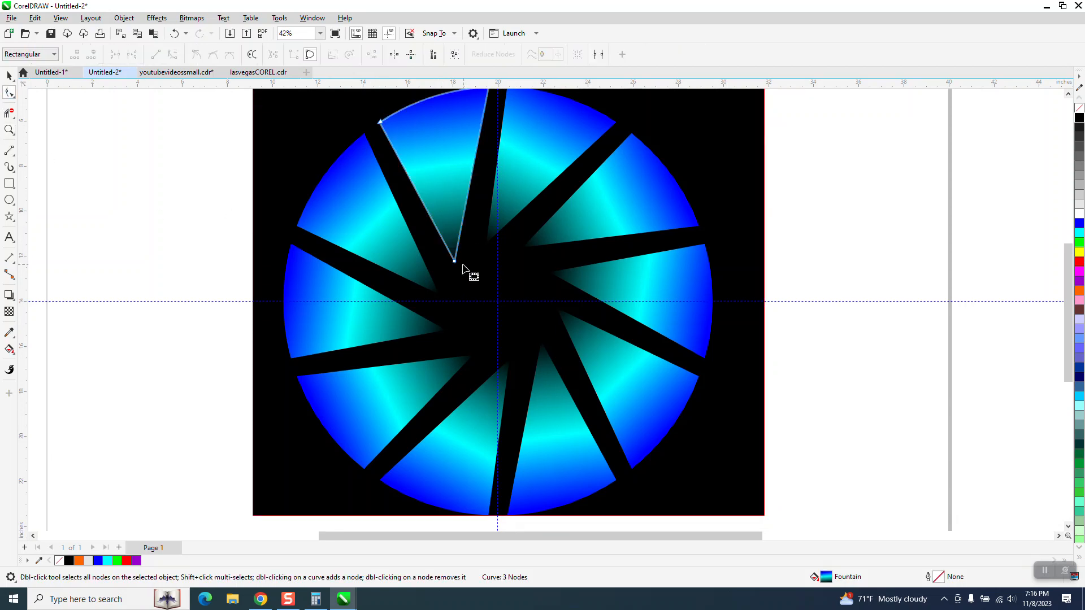
left_click_drag(455, 263, 473, 277)
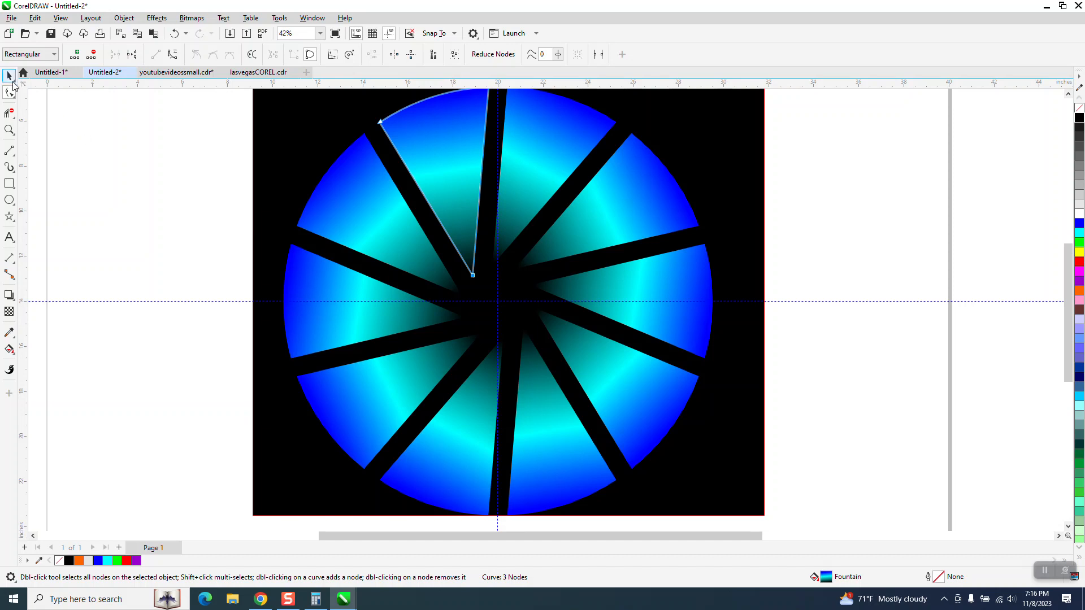
key("space")
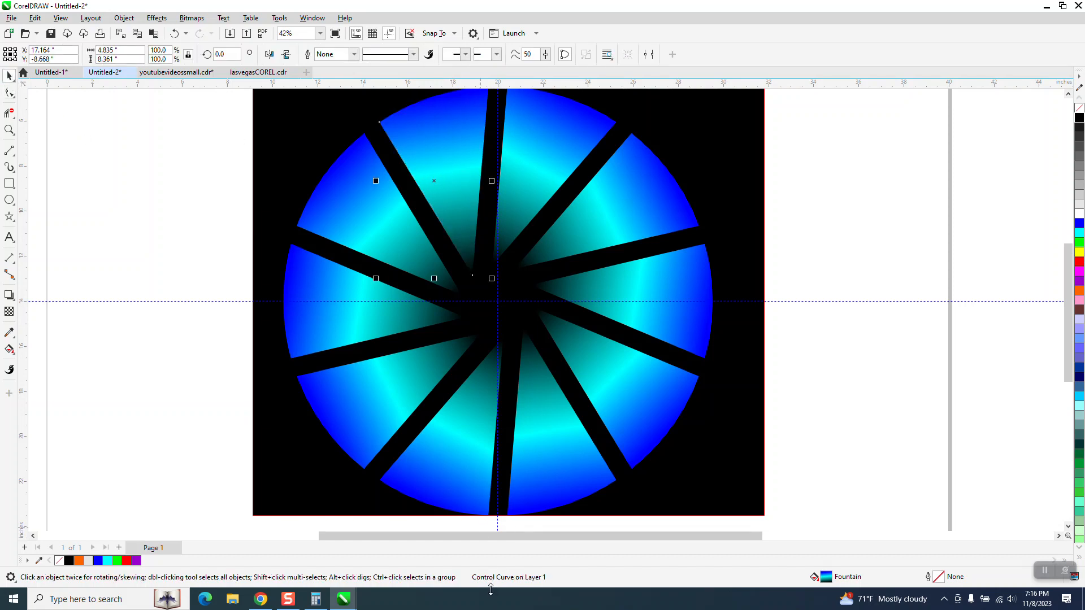
- Move the clone just clockwise of the control wedge out of the ring to about X 39.2, Y -6.0 inches
left_click(368, 235)
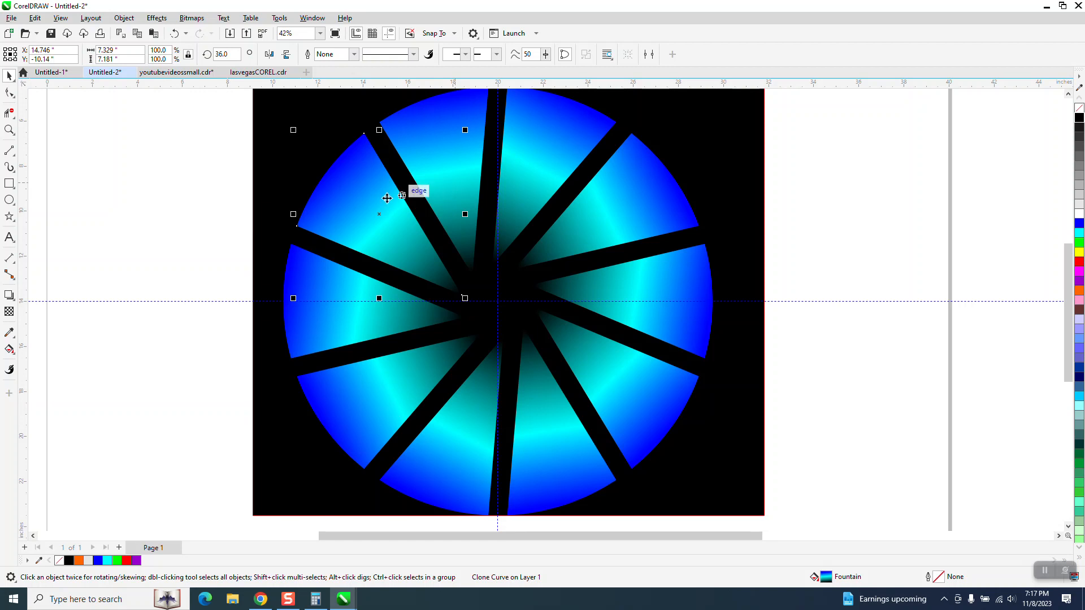
scroll(445, 247, "down", 2)
left_click(458, 182)
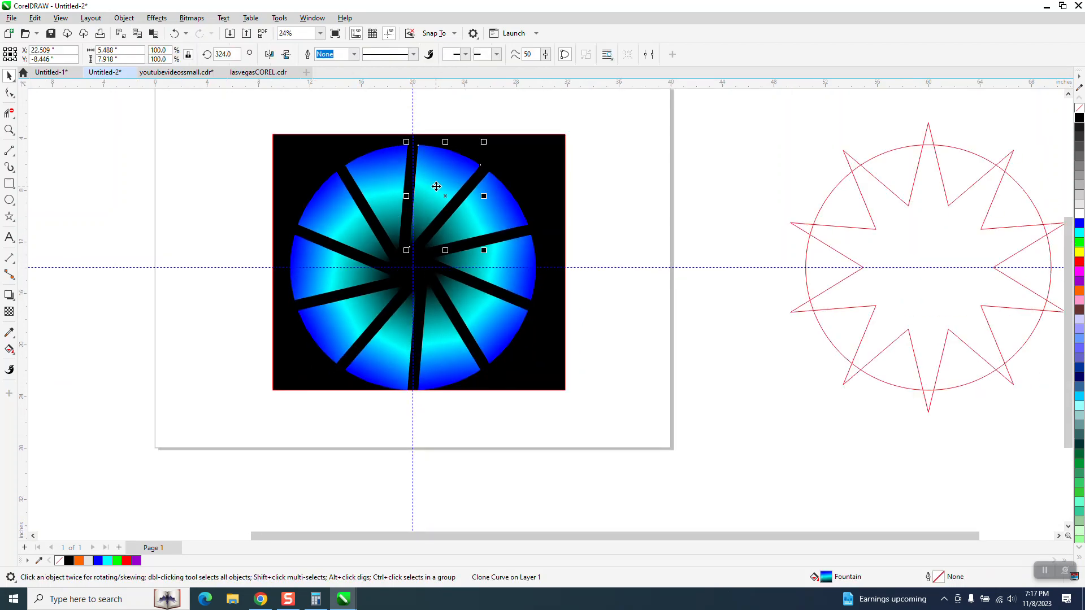
left_click_drag(442, 195, 658, 164)
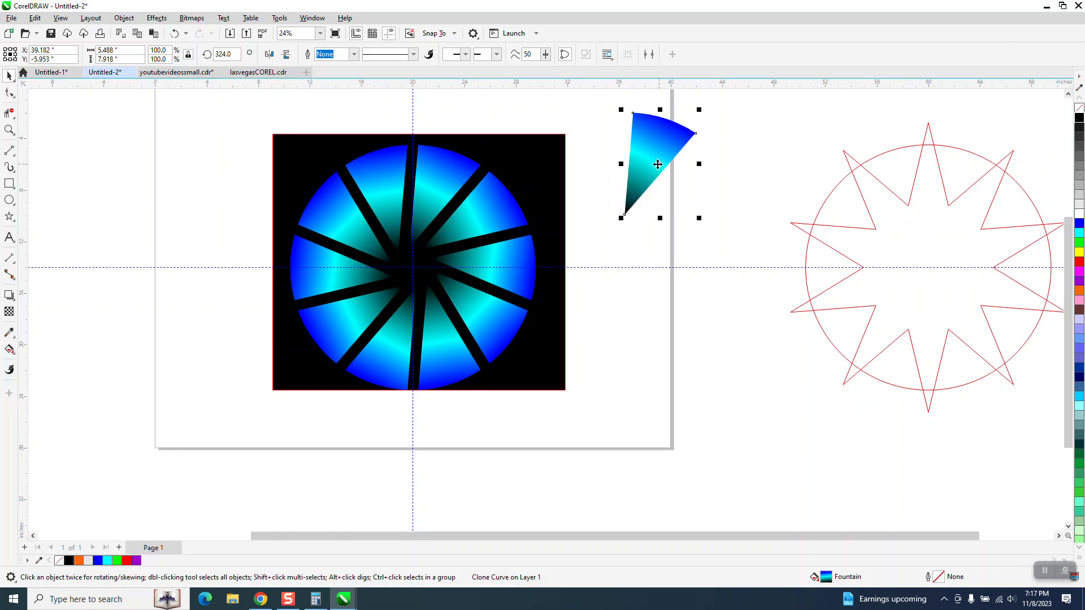
- Shorten the control wedge by moving its inner node outward, and stretch that node back close to the guideline intersection
left_click(385, 184)
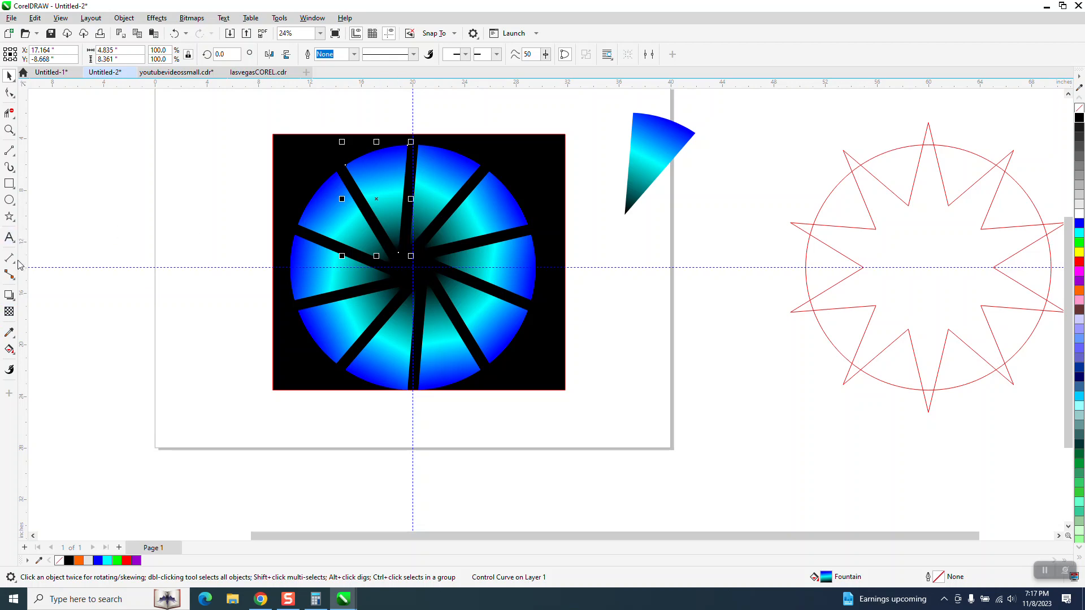
left_click(9, 93)
left_click_drag(398, 254, 395, 228)
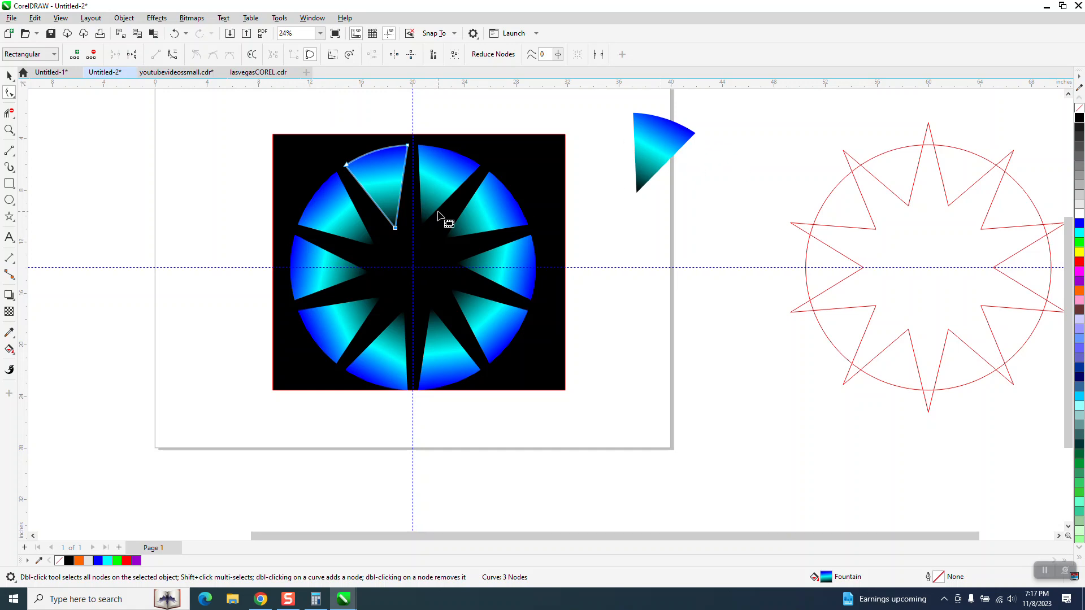
left_click_drag(395, 228, 404, 252)
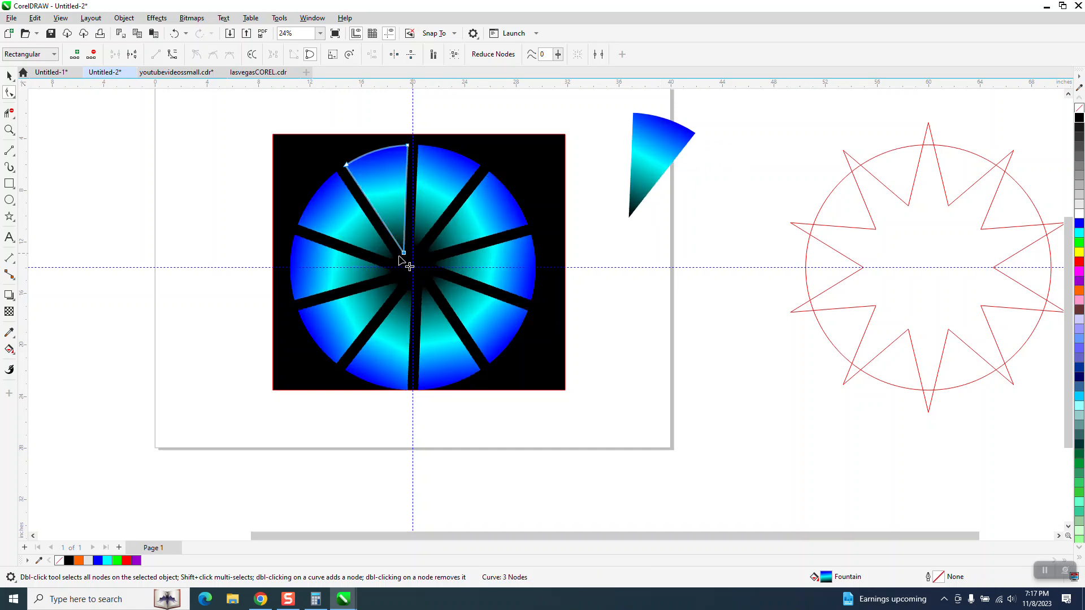
- Change the control wedge's middle fountain color to blue at 32%, and extend the black end to the page center
left_click(8, 350)
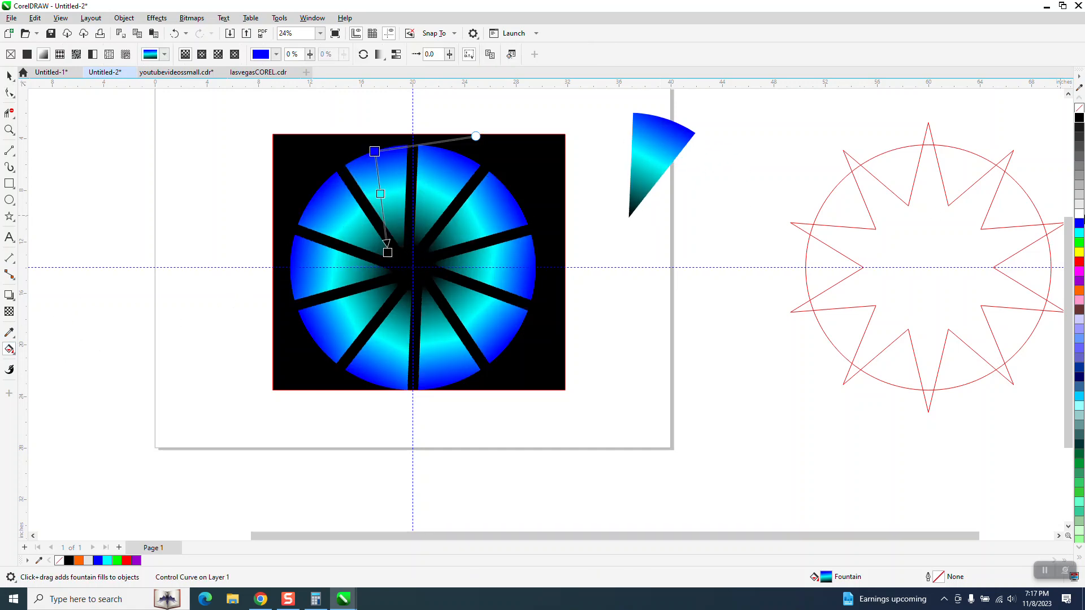
left_click_drag(1080, 226, 381, 197)
left_click_drag(387, 251, 419, 261)
left_click_drag(393, 198, 388, 187)
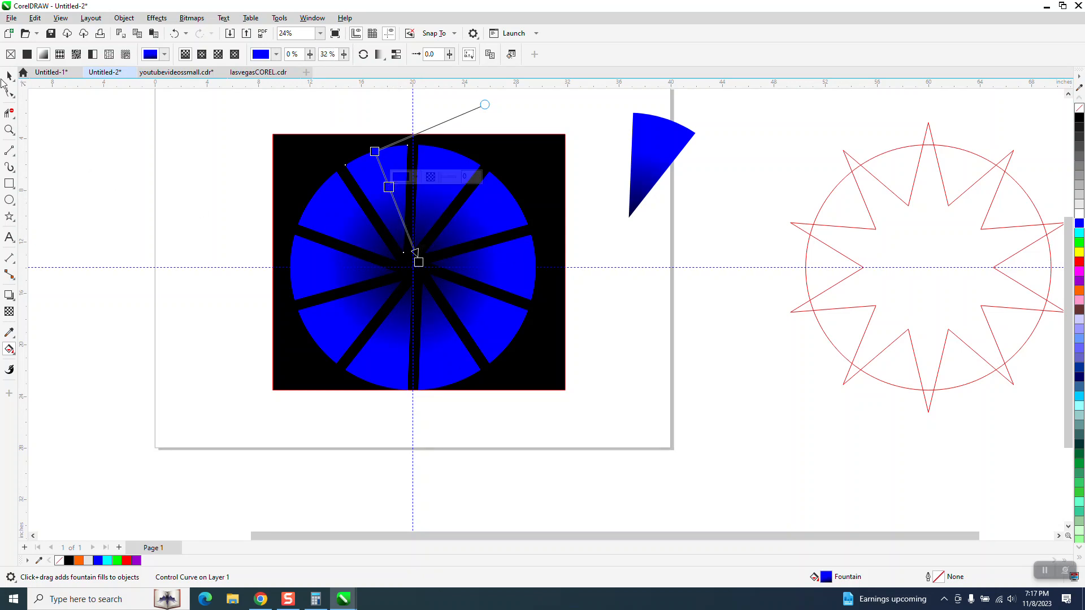
- Reselect the control wedge and nudge it 20 inches to the left, out of the ring and off the page
left_click(10, 77)
left_click(70, 119)
left_click(375, 176)
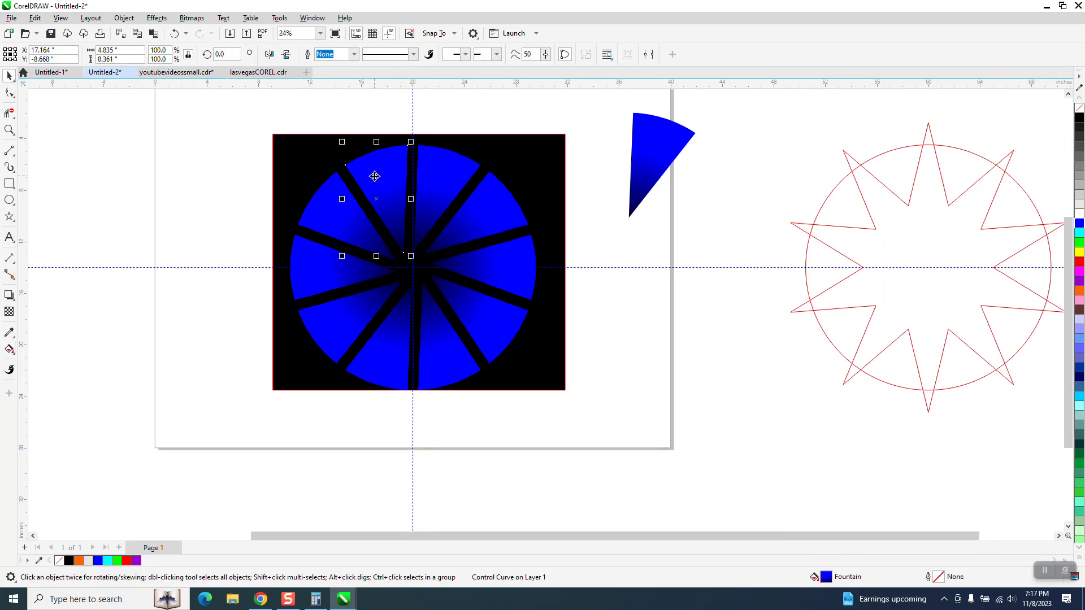
key("Left")
key("Left")
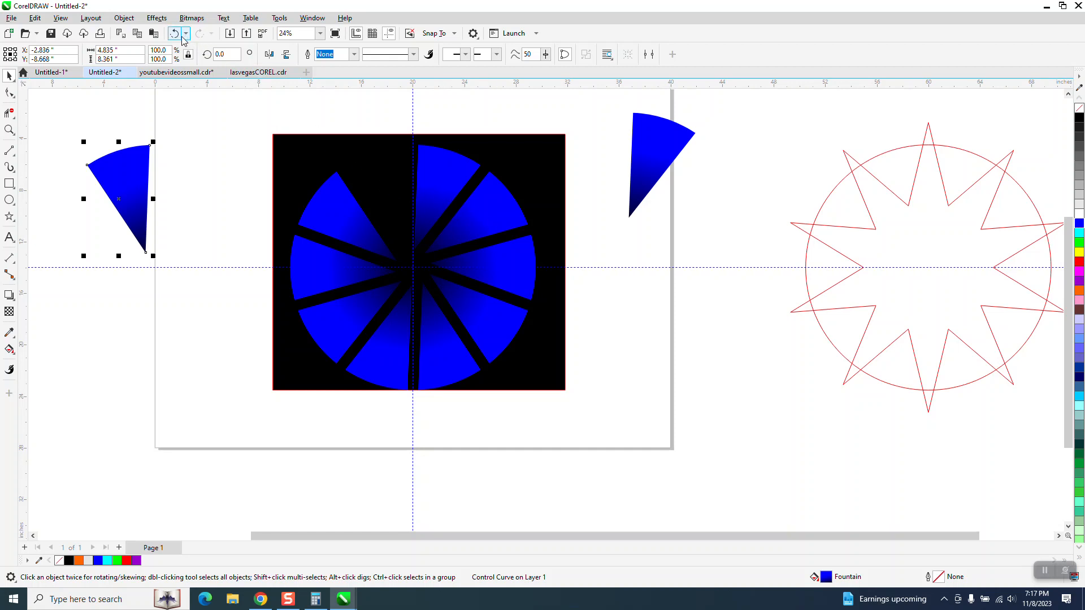
- Adjust the moved control wedge's fountain fill, placing the black end beyond the inner tip and the middle blue stop at 18%
left_click(9, 349)
left_click_drag(147, 252, 139, 213)
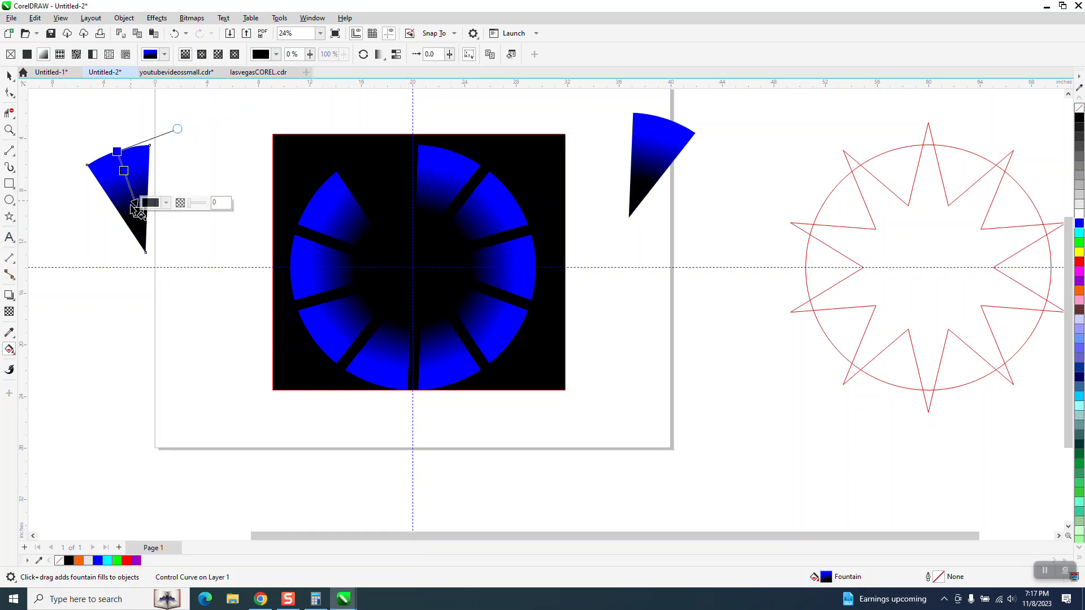
left_click_drag(138, 213, 153, 292)
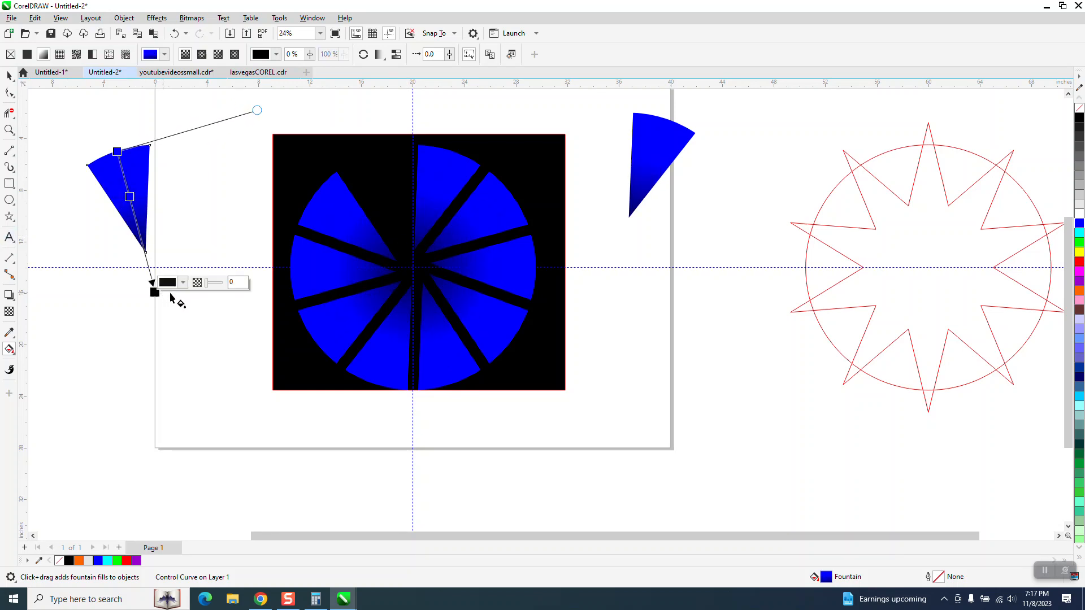
double_click(137, 226)
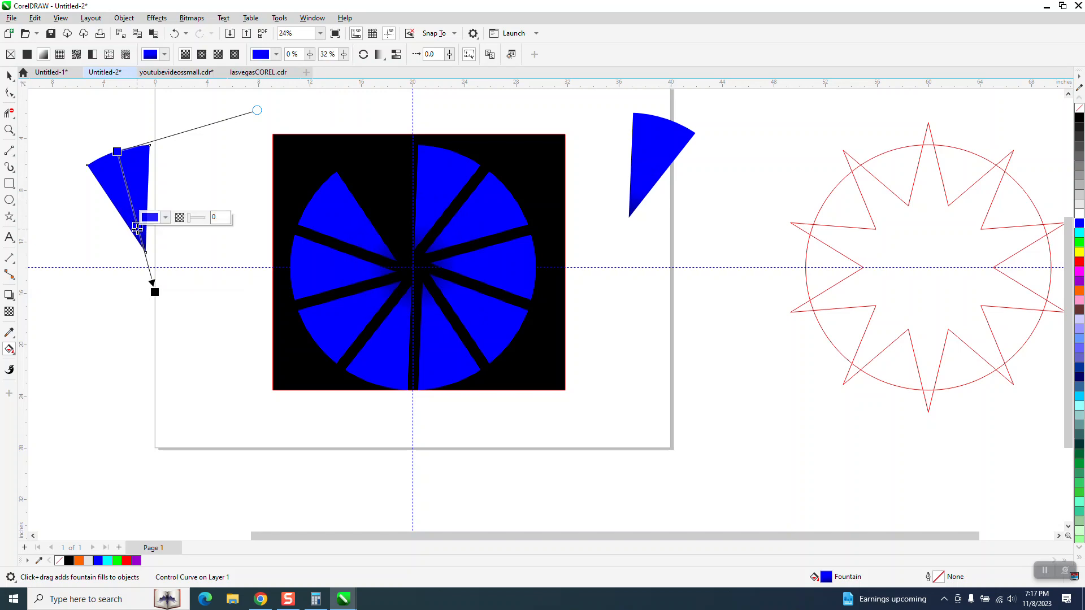
left_click_drag(138, 226, 135, 179)
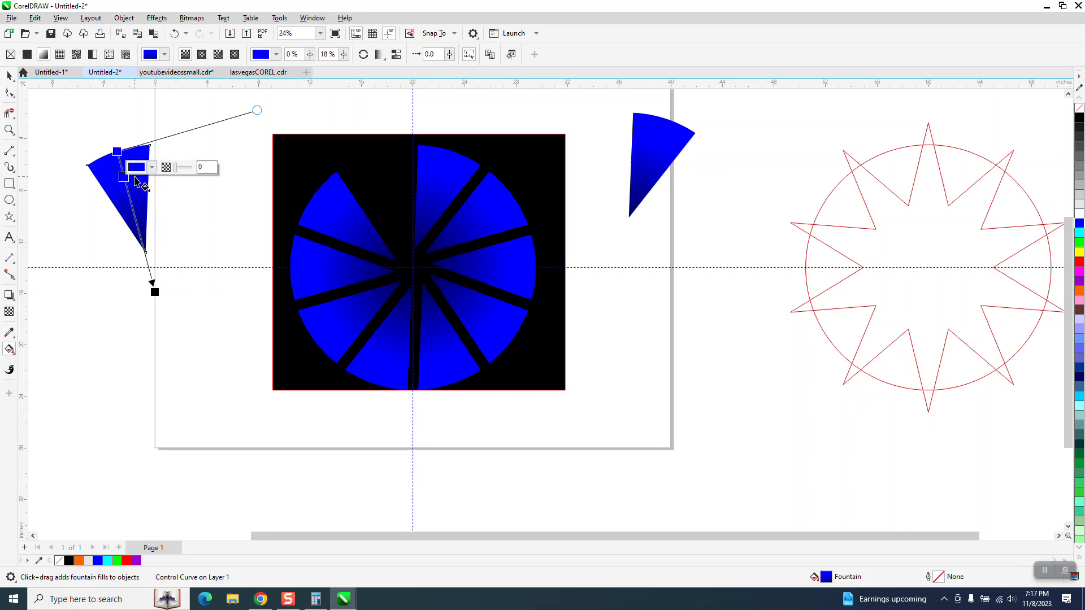